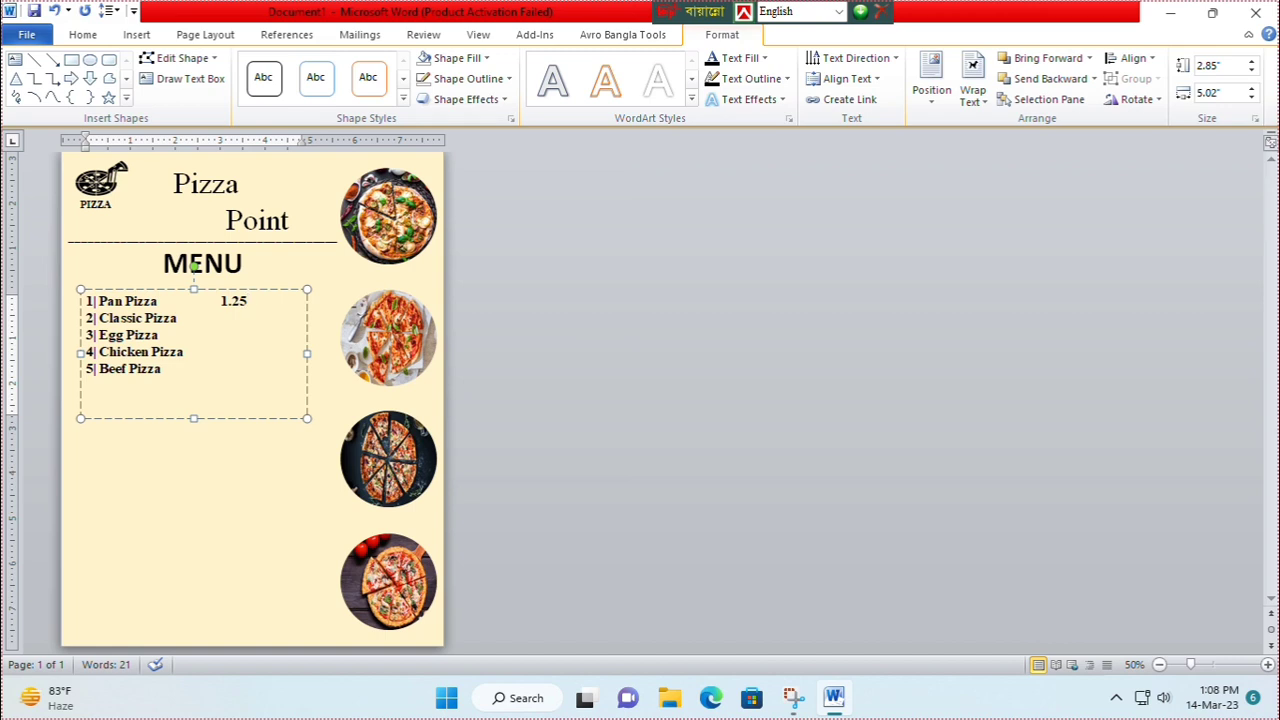
Complete the Pan Pizza price as 1.25$ and enter aligned prices of 1.00$ for Classic Pizza and 0.85$ for Egg Pizza.
type("$")
key("Tab")
key("Tab")
key("Tab")
type("1.00$")
key("Tab")
key("Tab")
key("Tab")
type(".450")
key("BackSpace")
type("85")
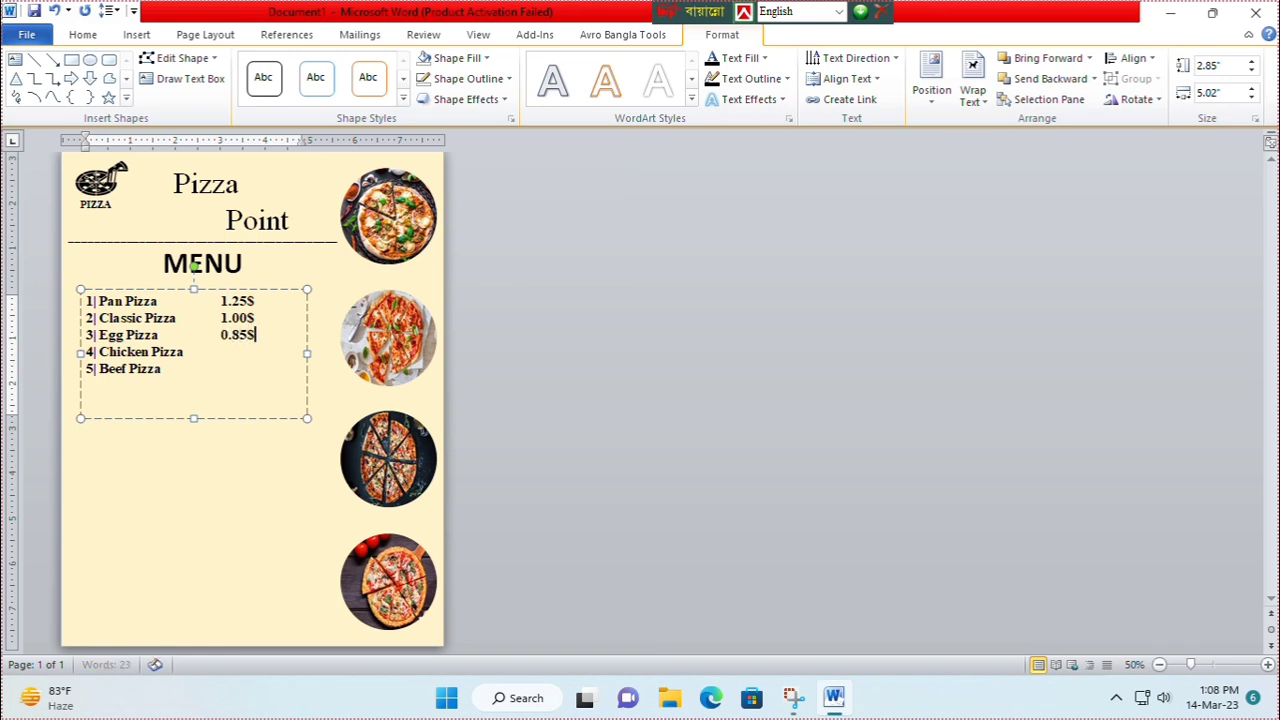
type("$")
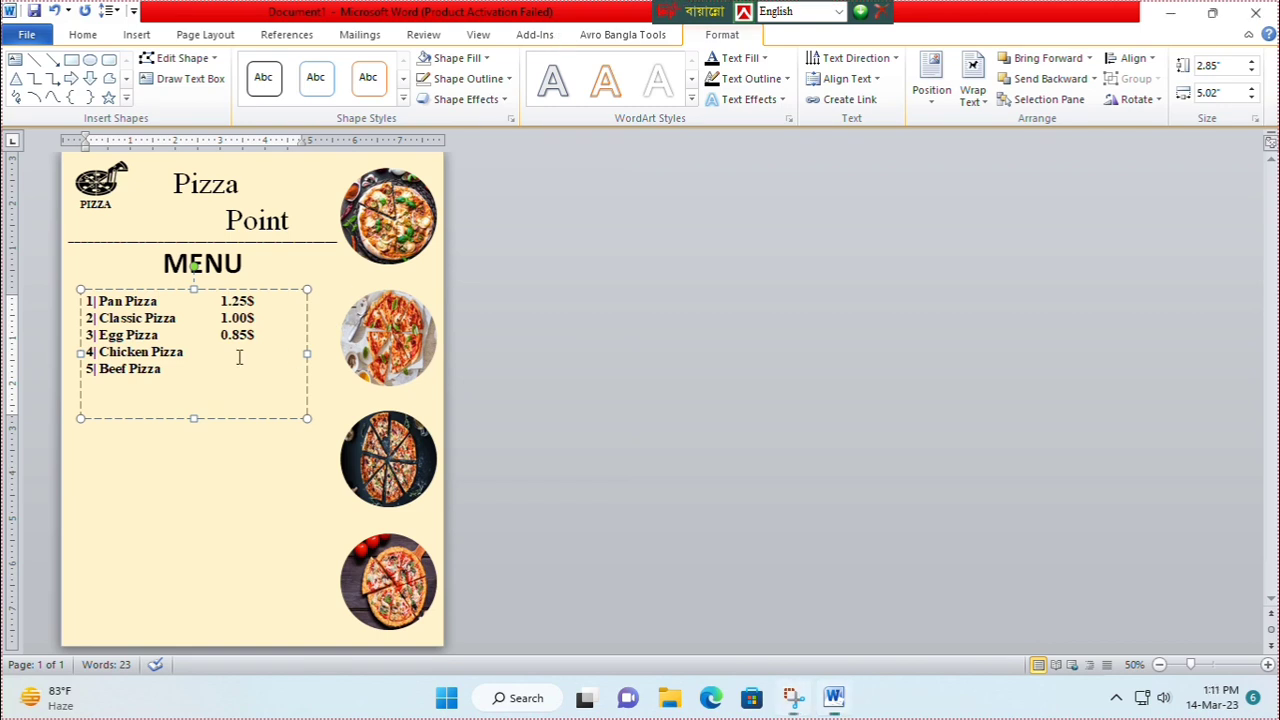
Enter aligned prices of 1.30$ for Chicken Pizza and 1.95$ for Beef Pizza.
left_click(189, 352)
key("Tab")
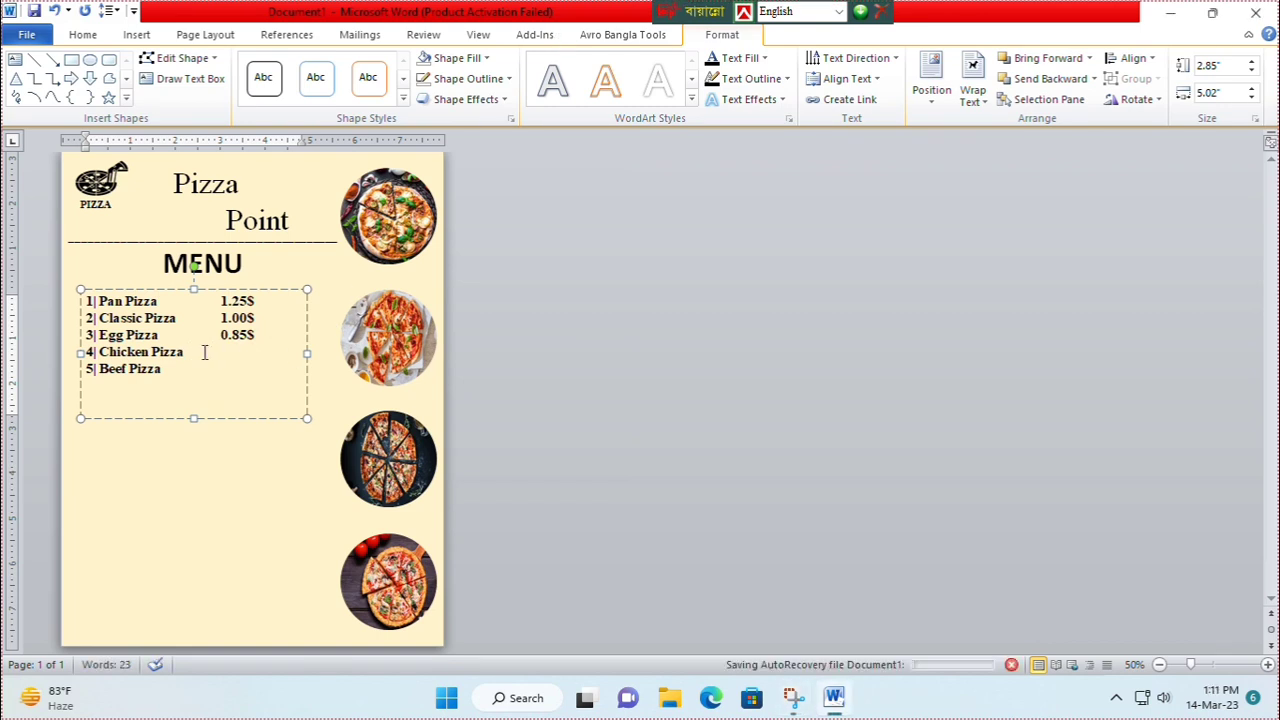
type("1.")
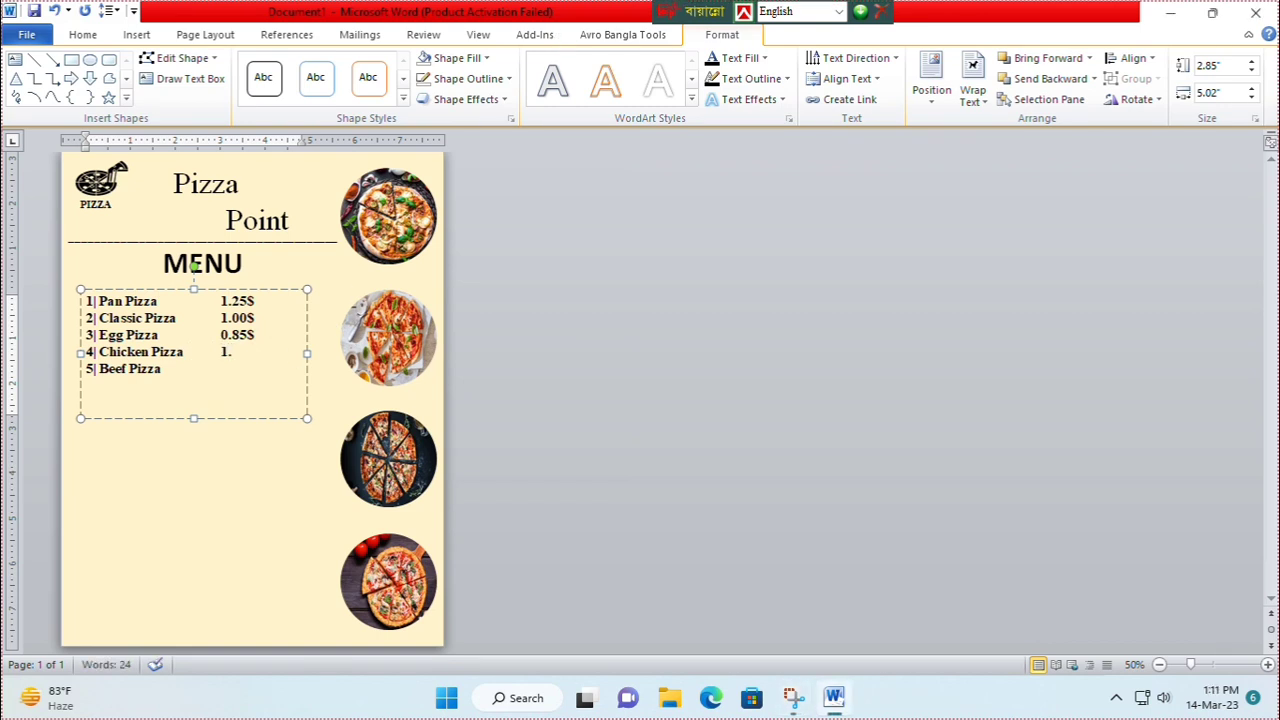
type("30$")
key("Tab")
key("Tab")
key("Tab")
type("1.95$")
Shrink the pizza list text box to about 2.4" high and 4.44" wide.
left_click_drag(190, 418, 186, 394)
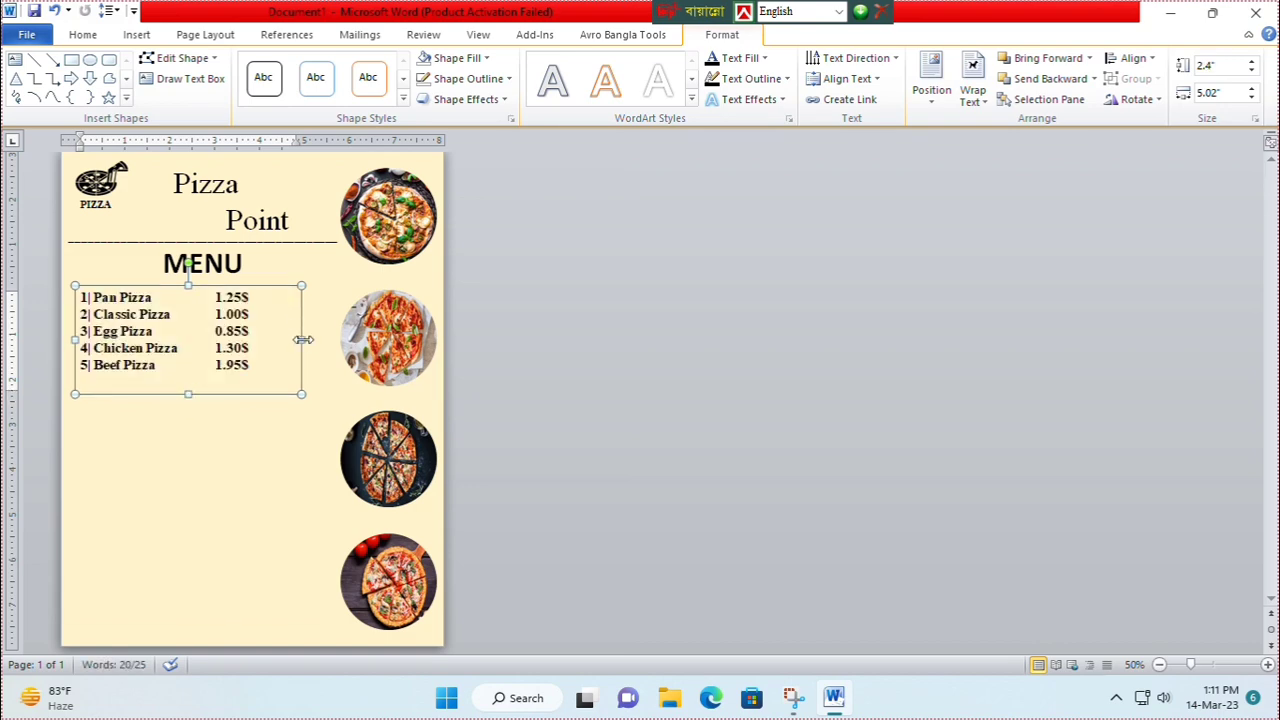
left_click_drag(300, 340, 275, 350)
left_click(290, 372)
Place a duplicate of the pizza list text box directly below the original.
left_click(201, 335)
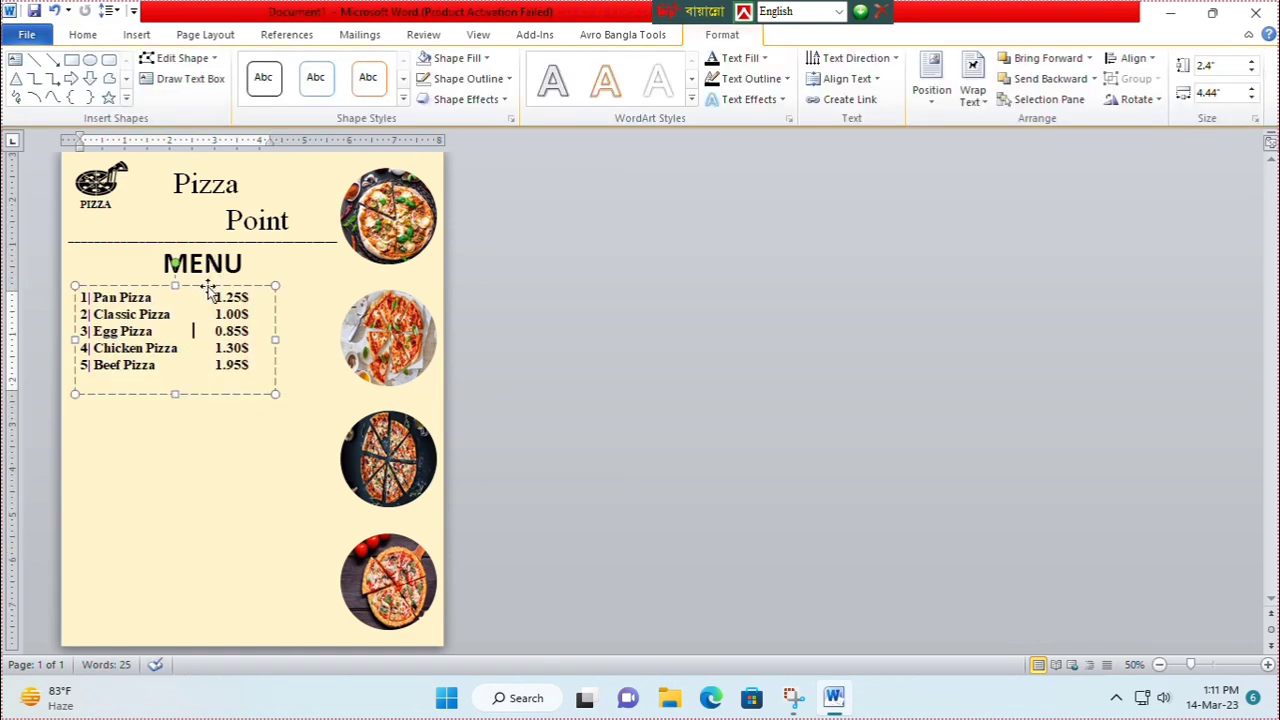
left_click_drag(207, 286, 205, 408)
left_click(266, 440)
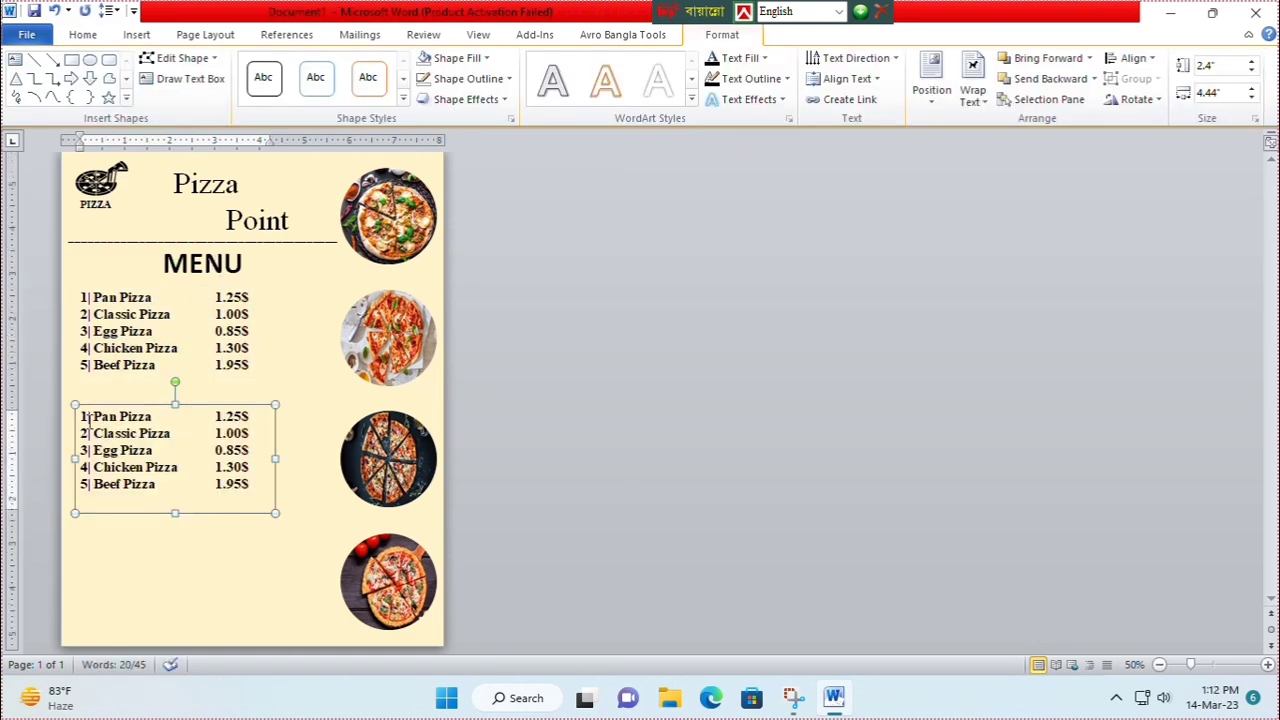
Replace the duplicated list's contents with a first item reading "1| Itallian Pizza".
left_click_drag(86, 416, 274, 488)
type("1")
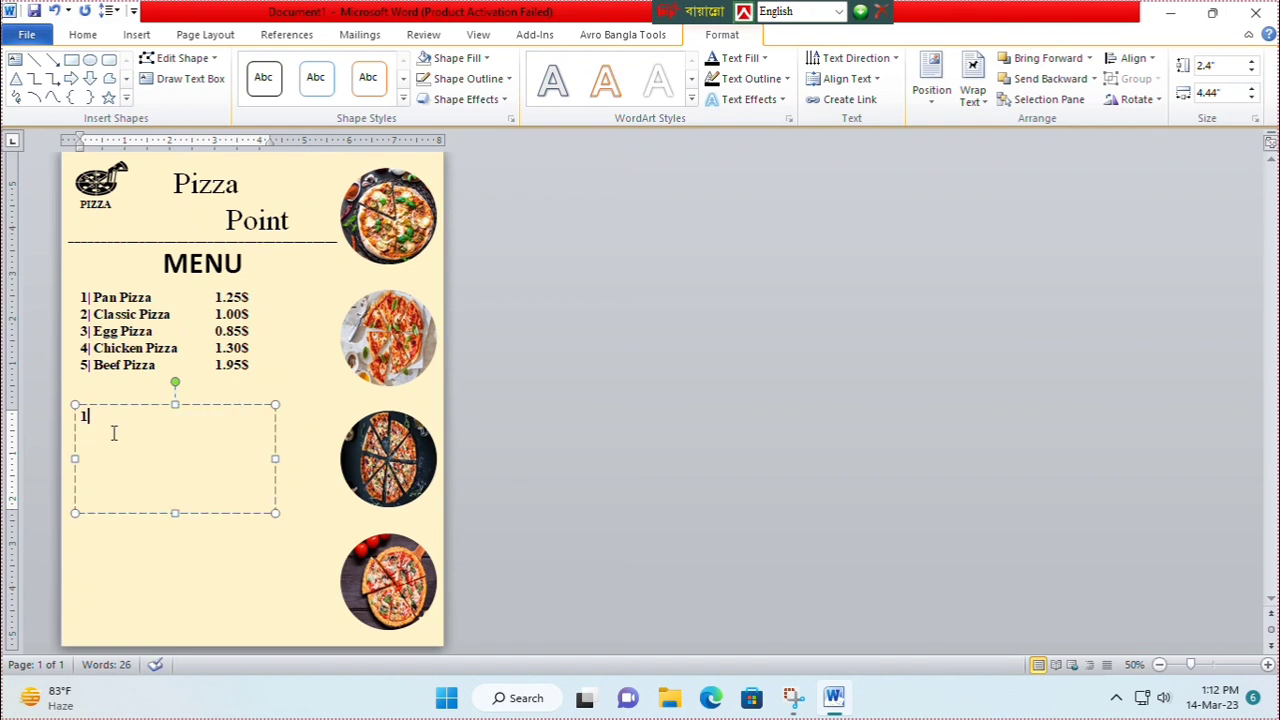
type("\"")
key("BackSpace")
type("|")
left_click(121, 423)
type("i")
key("BackSpace")
type("Itaalian")
type("Pizza")
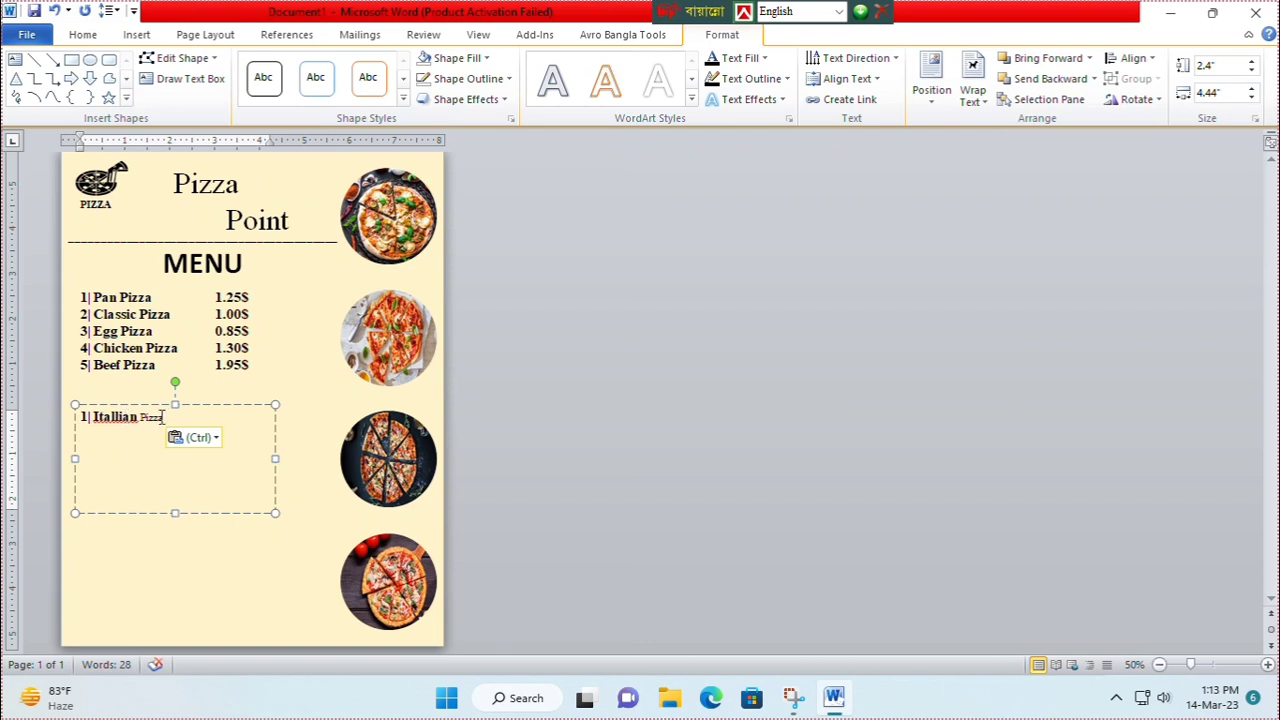
Replace the small word Pizza in the Itallian line with a bold copy from the Classic Pizza line.
left_click_drag(165, 415, 139, 413)
double_click(155, 314)
key("ctrl+c")
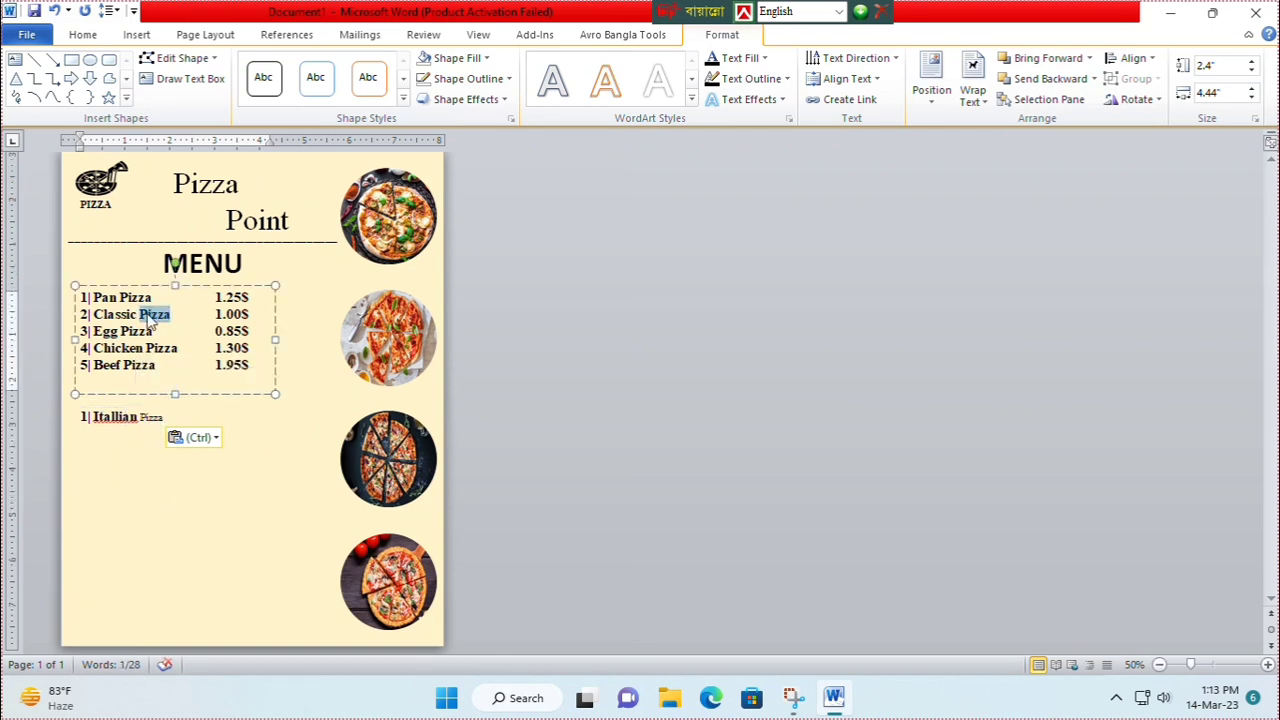
left_click(188, 416)
key("BackSpace")
key("BackSpace")
key("BackSpace")
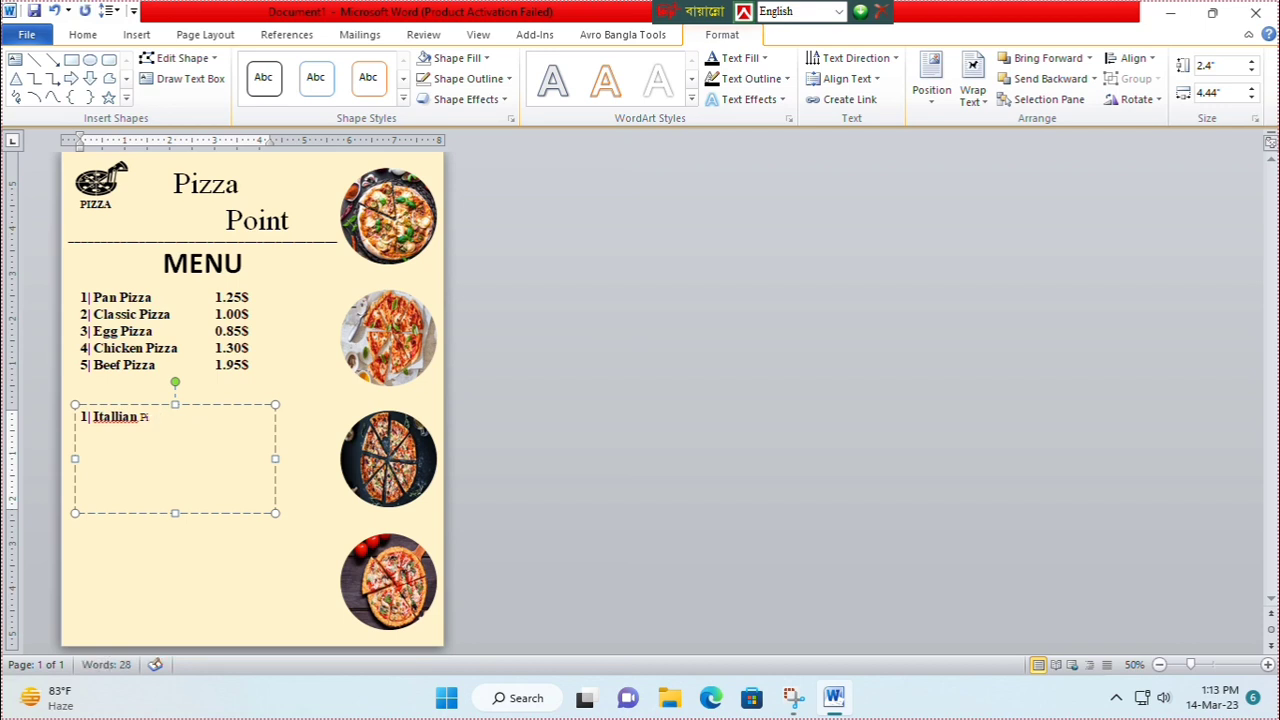
key("ctrl+v")
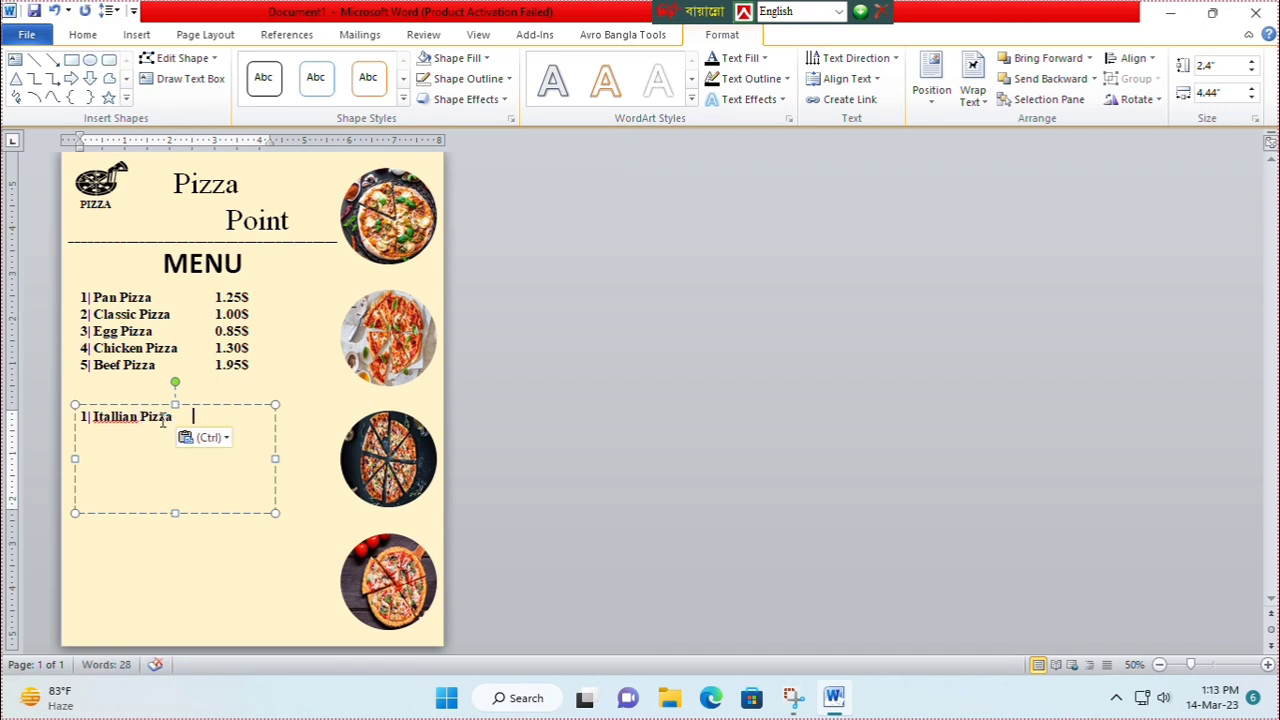
key("Tab")
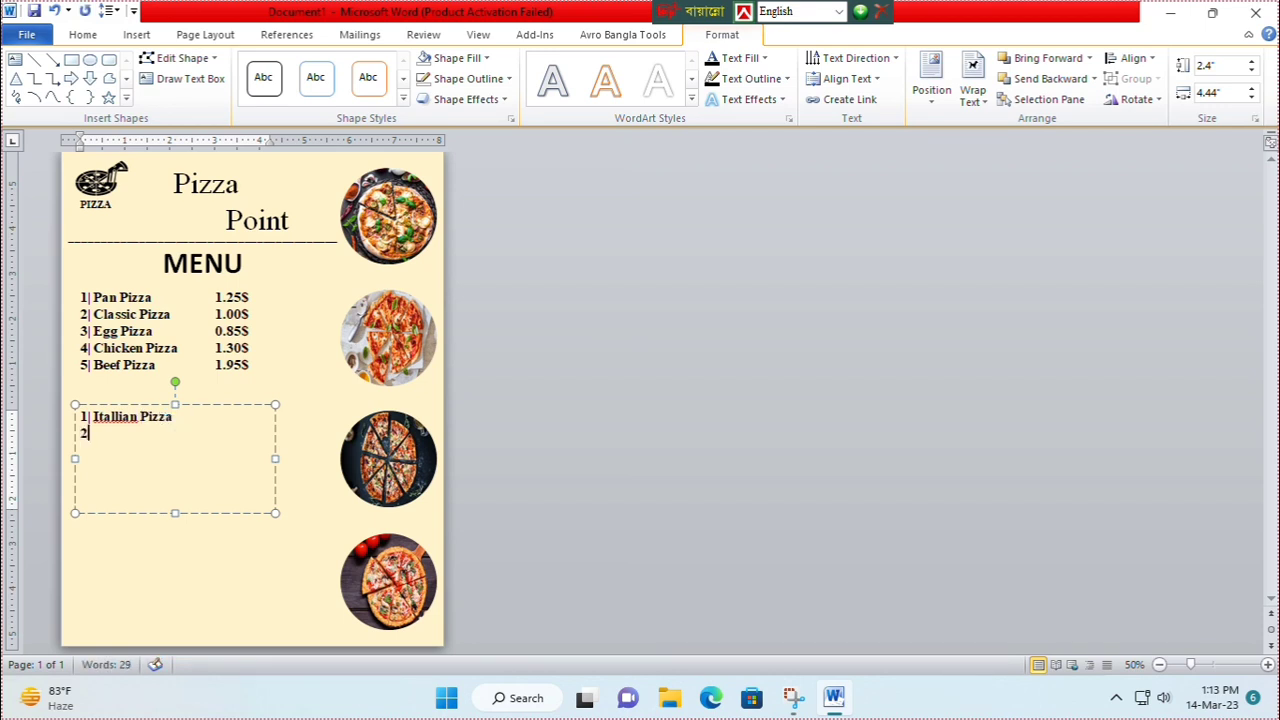
Add "2|sumreme Pizza" and "3|spicy Pizza" to the lower list and start a line numbered "4|".
type("sumreme")
key("ctrl+v")
type("spicy")
key("ctrl+v")
key("Return")
type("4|")
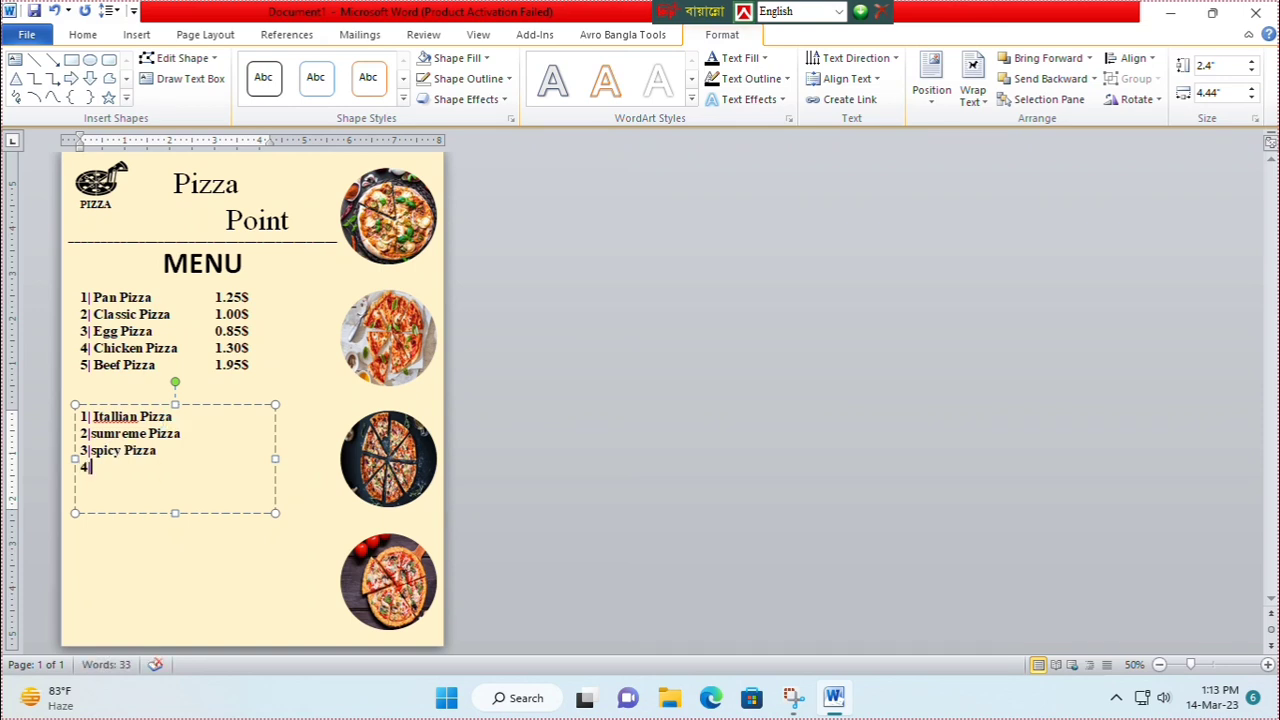
Complete item 4 as Bacon Pizza and add "5| Chese Lovers Pizza" to the lower list.
type("Bacon")
key("ctrl+v")
key("Return")
type("5| Che")
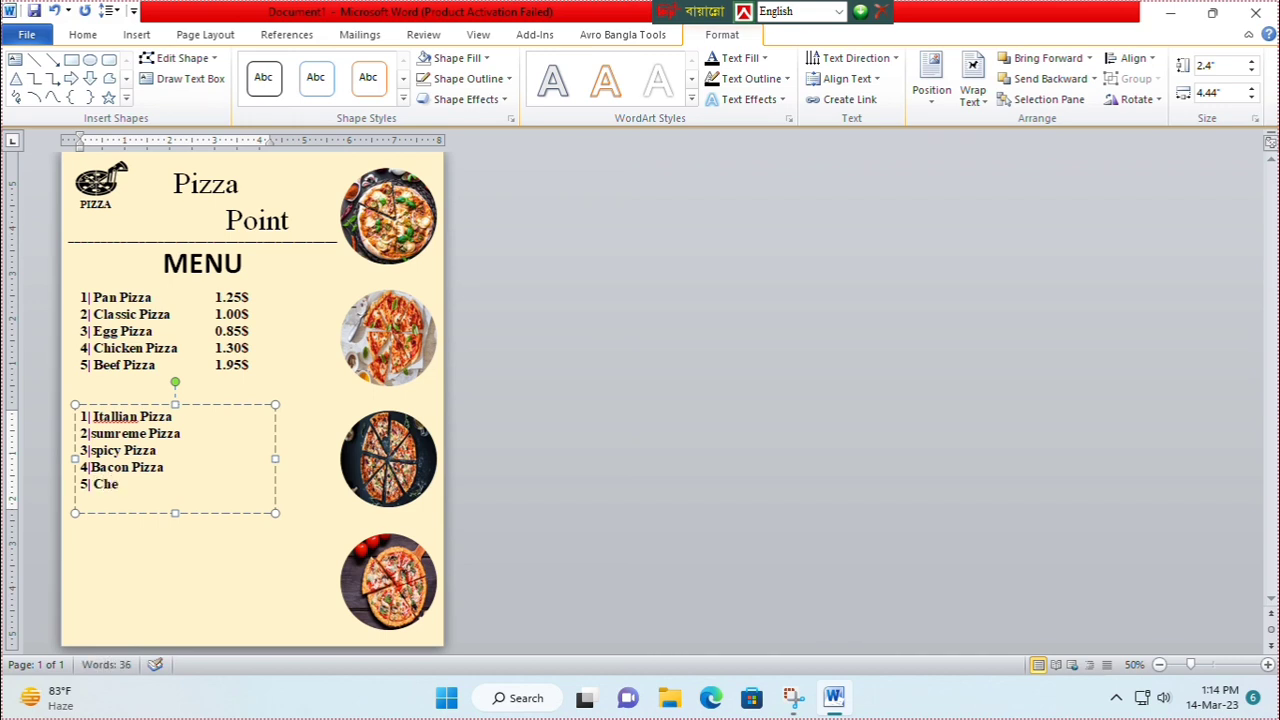
type("se Lovers")
key("ctrl+v")
key("Return")
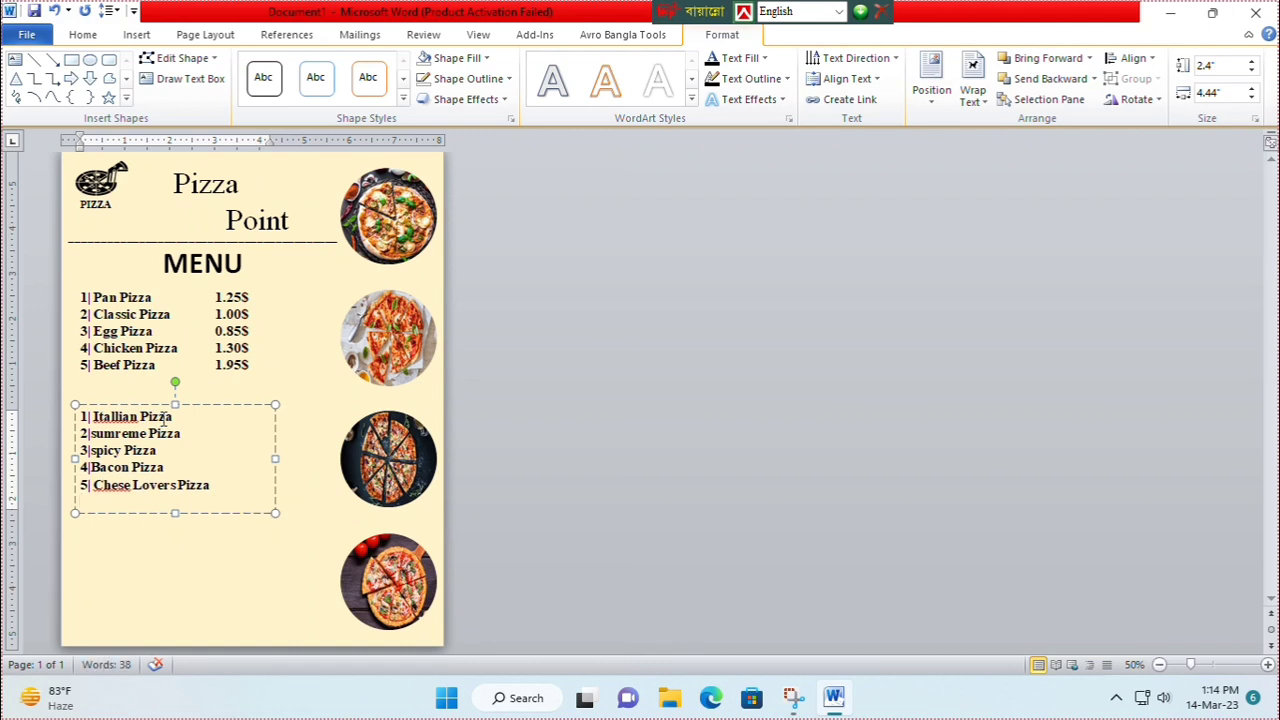
Add "6| vegitable Pizza" with the price 1.15$ to the end of the upper list.
left_click(230, 365)
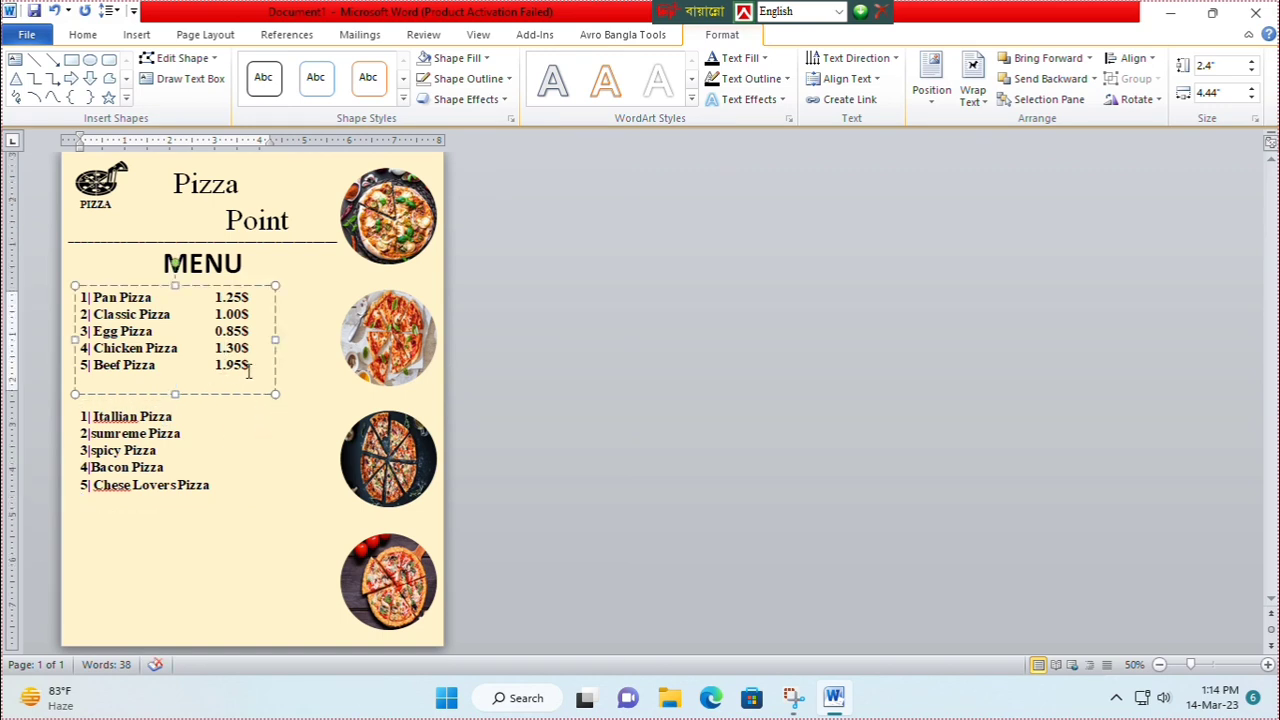
key("Return")
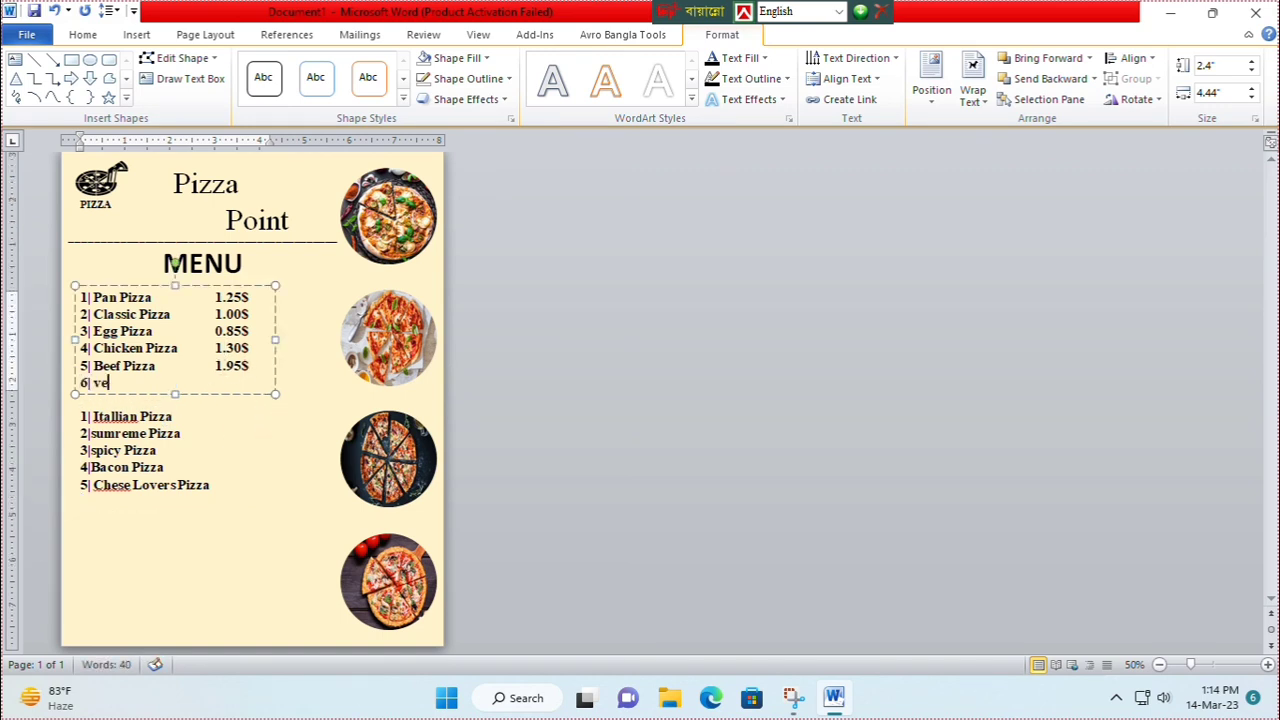
type("6| vegitable")
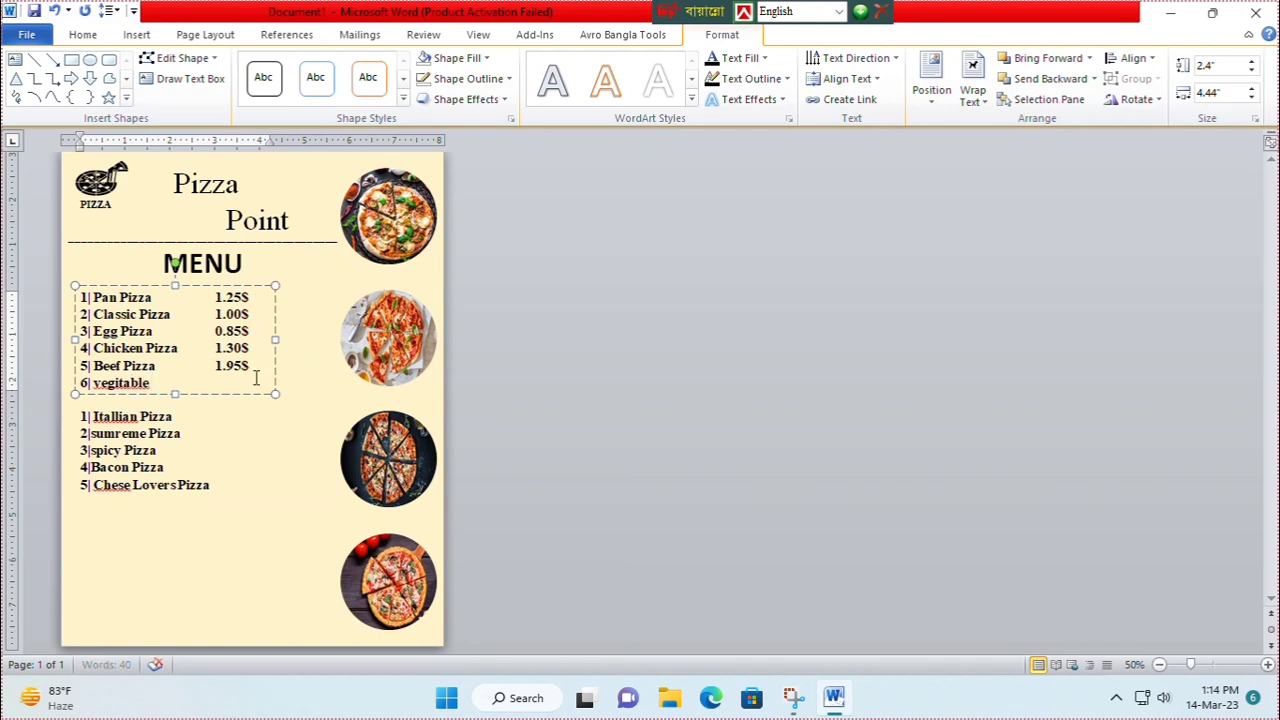
key("ctrl+v")
key("Tab")
type("1.15$")
Enter aligned prices of 2.40$, 2.25$ and 2.85$ for the Itallian, sumreme and spicy pizzas.
left_click(207, 423)
key("Tab")
key("Tab")
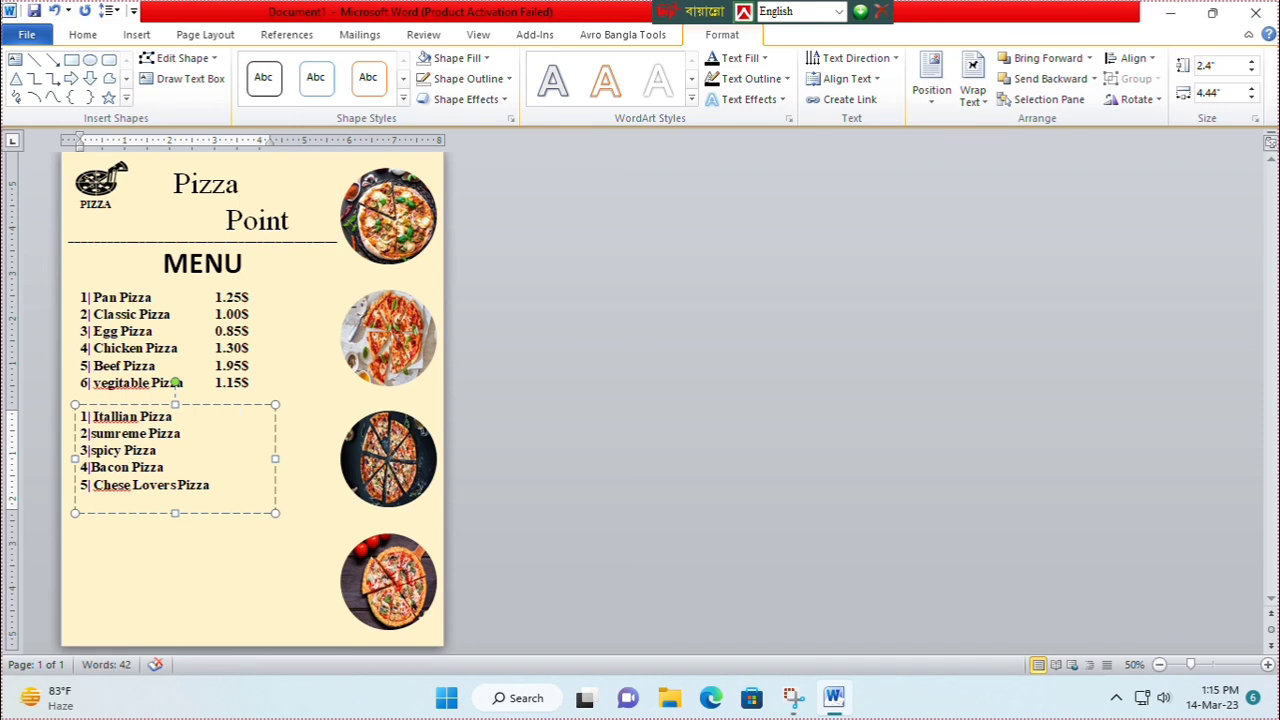
type("2.40")
type("$")
type("2.25")
key("Tab")
key("Tab")
key("Tab")
type("2.85$")
Enter aligned prices of 3.05$ for Bacon Pizza and 3.00$ for Chese Lovers Pizza.
key("Down")
key("Tab")
key("Tab")
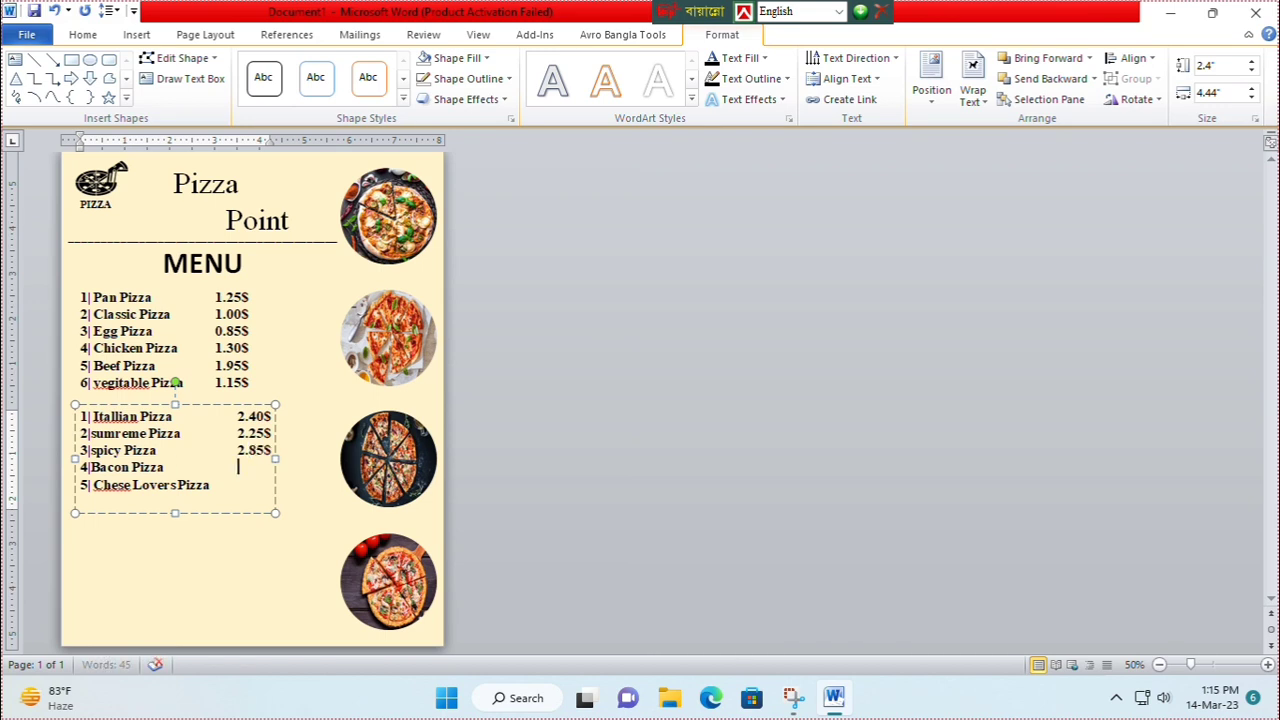
type("3.05$")
key("Down")
key("Tab")
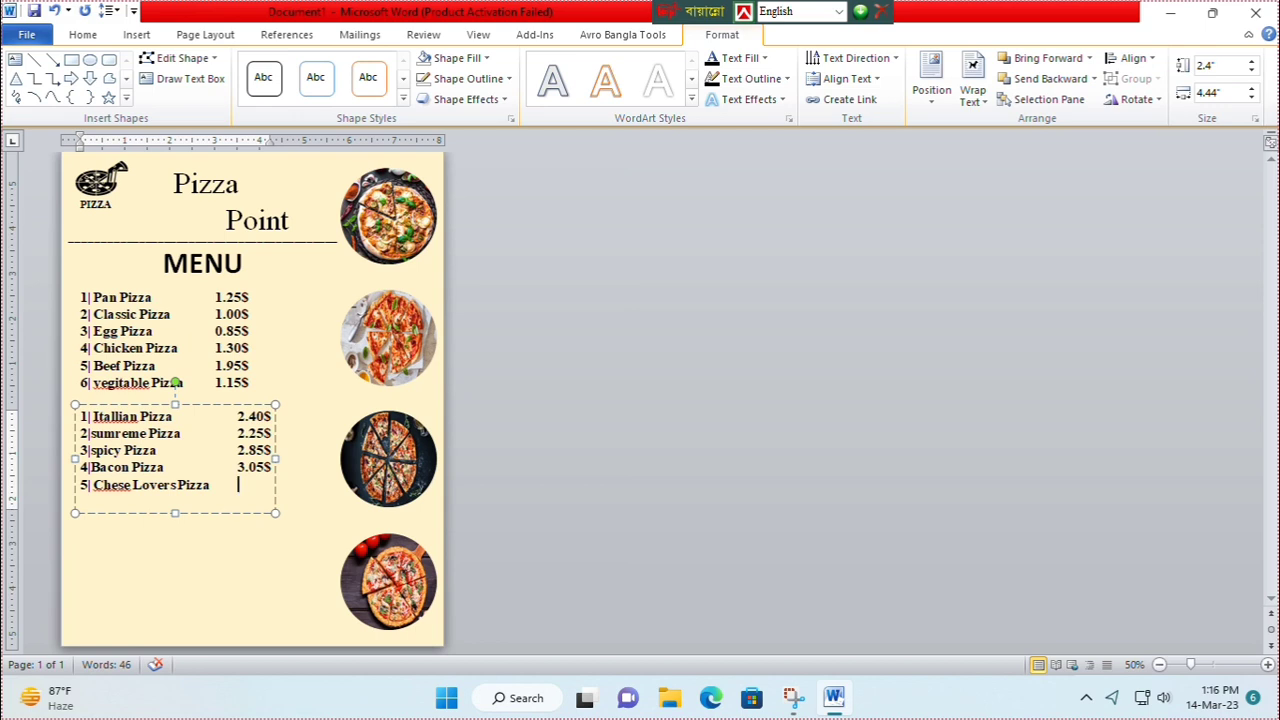
type("3.00$")
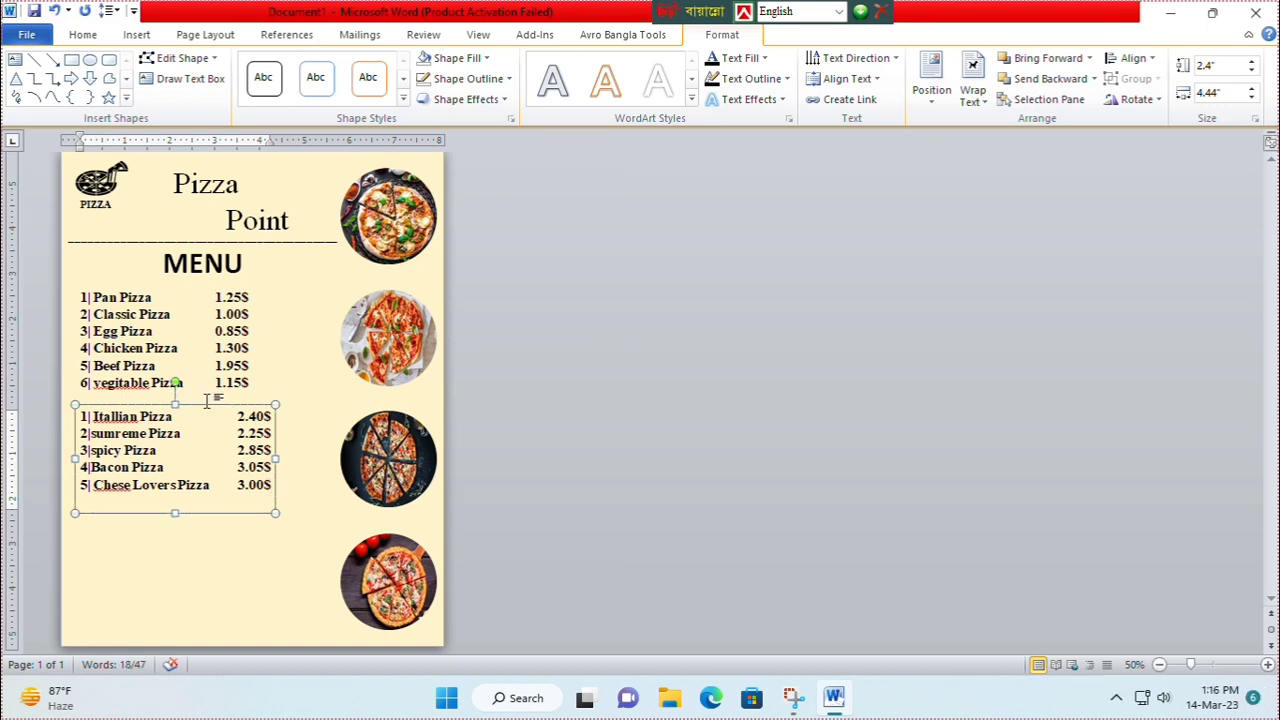
Move the lower pizza list text box straight down to open a gap beneath the upper list.
left_click(207, 402)
key("Down")
key("Down")
key("Down")
key("Down")
key("Down")
key("Down")
key("Down")
key("Down")
key("Down")
key("Down")
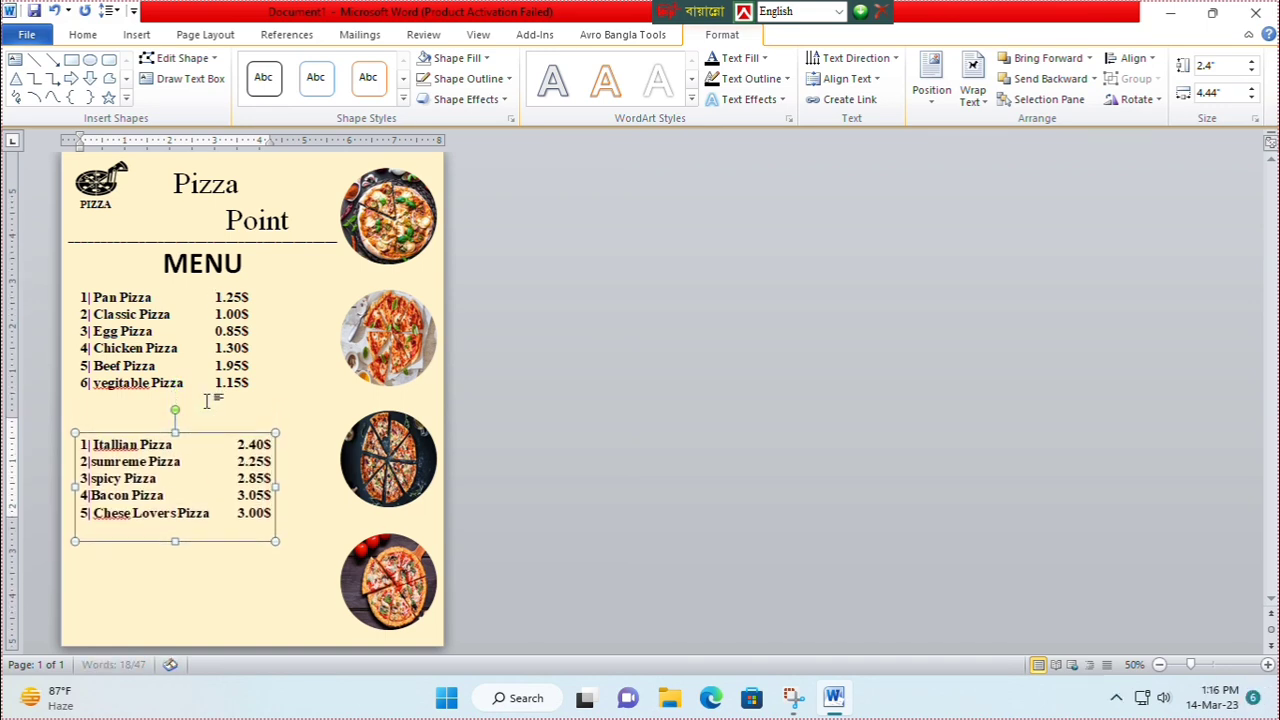
key("Down")
key("Down")
Move the upper pizza list text box straight down to leave room for a subheading under MENU.
left_click(207, 400)
key("Down")
key("Down")
key("Down")
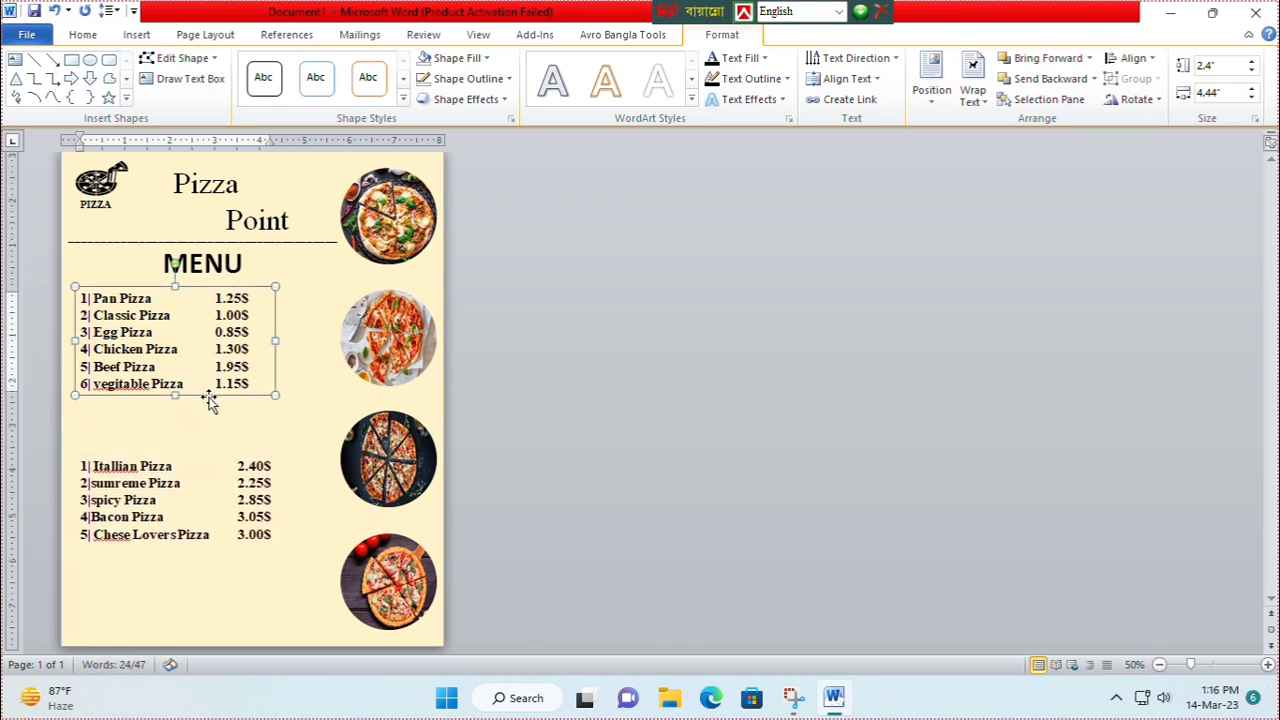
key("Down")
key("Down")
key("Down")
key("Down")
key("Down")
key("Down")
Shift the lower pizza list further down to restore space between the two lists.
left_click(226, 562)
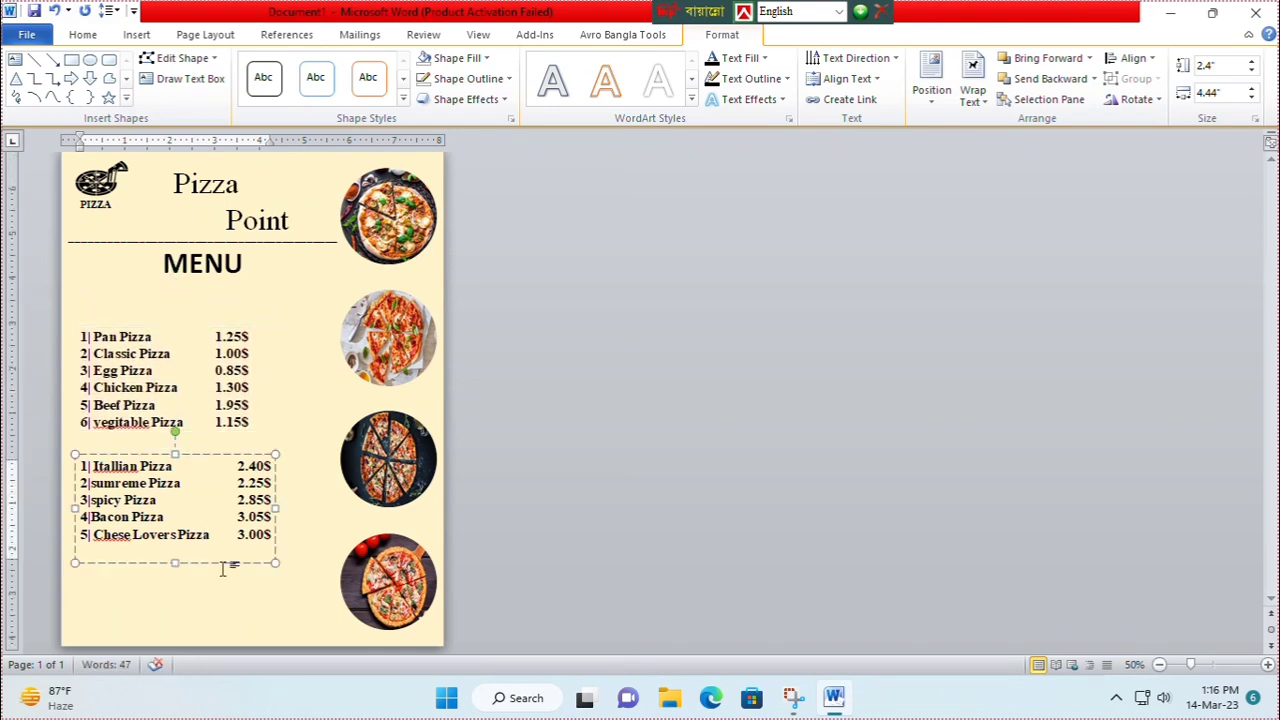
left_click(226, 562)
key("Down")
key("Down")
key("Down")
key("Down")
key("Down")
key("Down")
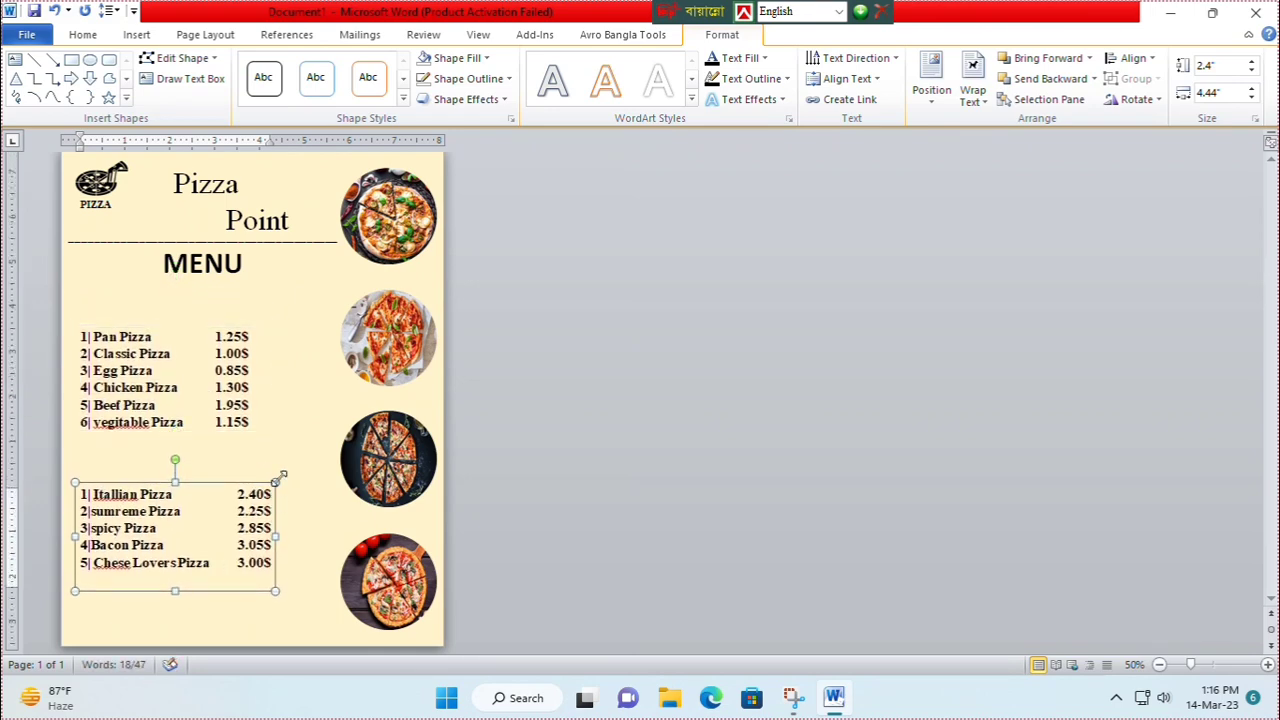
Draw a text box about 0.79" high and 3.4" wide between MENU and the upper list, containing the text Common.
left_click(290, 455)
left_click(136, 34)
left_click(276, 80)
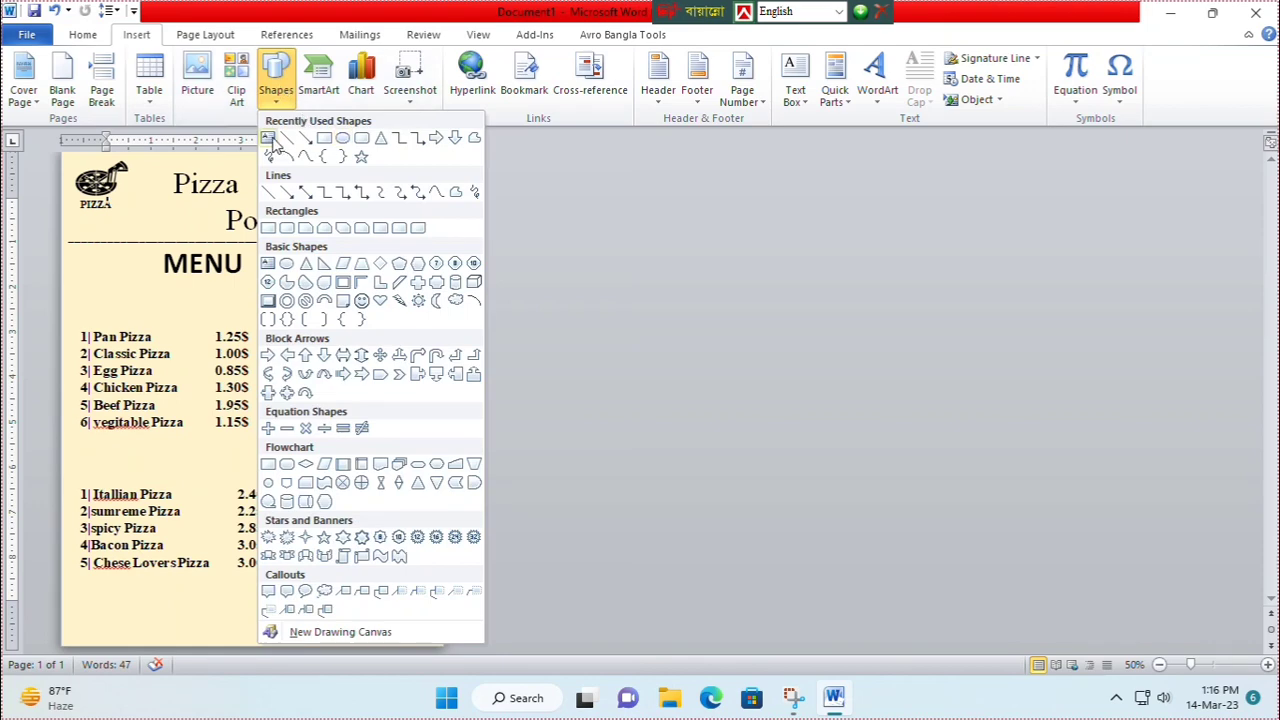
left_click(281, 220)
left_click_drag(92, 292, 246, 325)
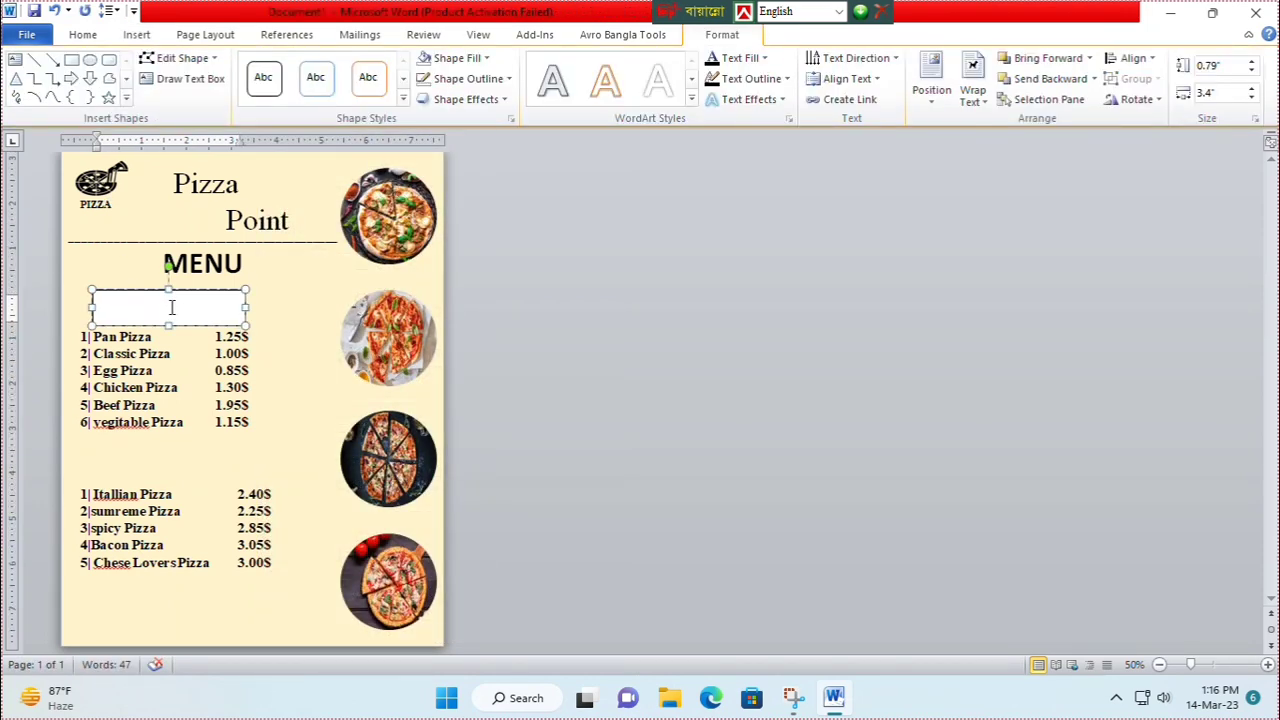
type("Common p")
key("BackSpace")
key("BackSpace")
type("P")
Make the Common text bold and set its font to Times New Roman.
left_click_drag(134, 300, 96, 302)
left_click(83, 36)
left_click(157, 93)
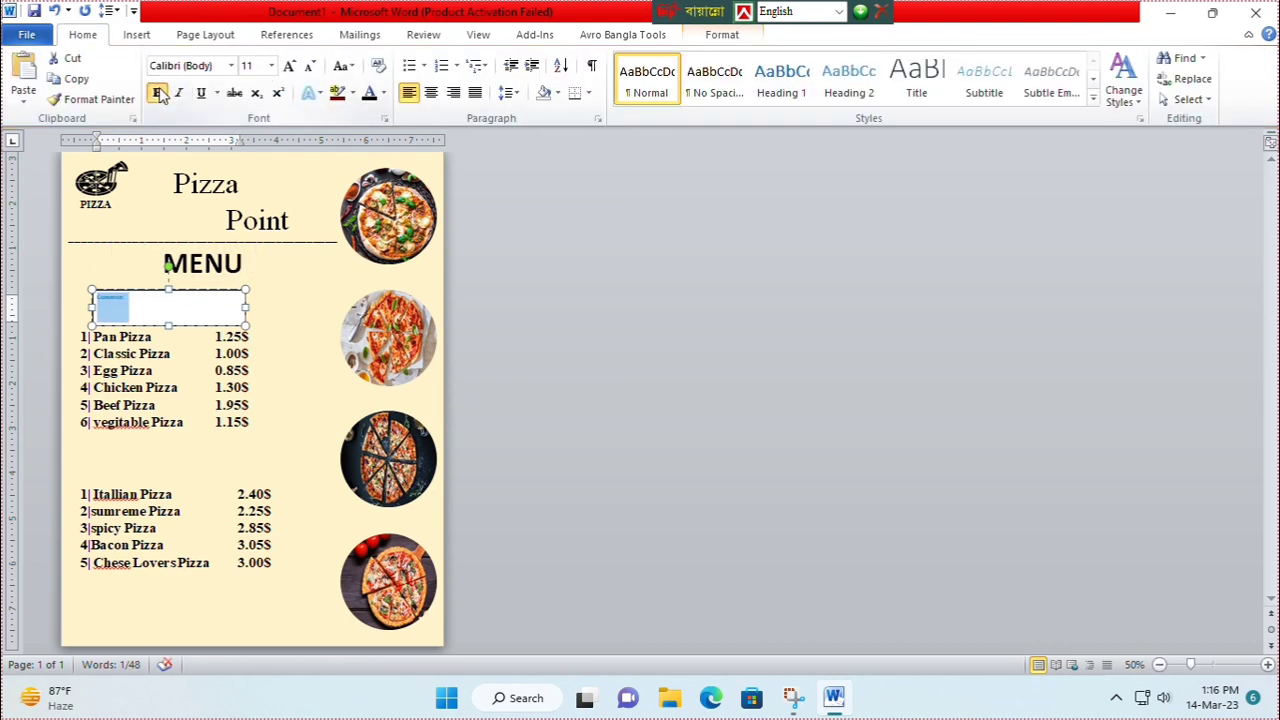
left_click(231, 65)
left_click(243, 171)
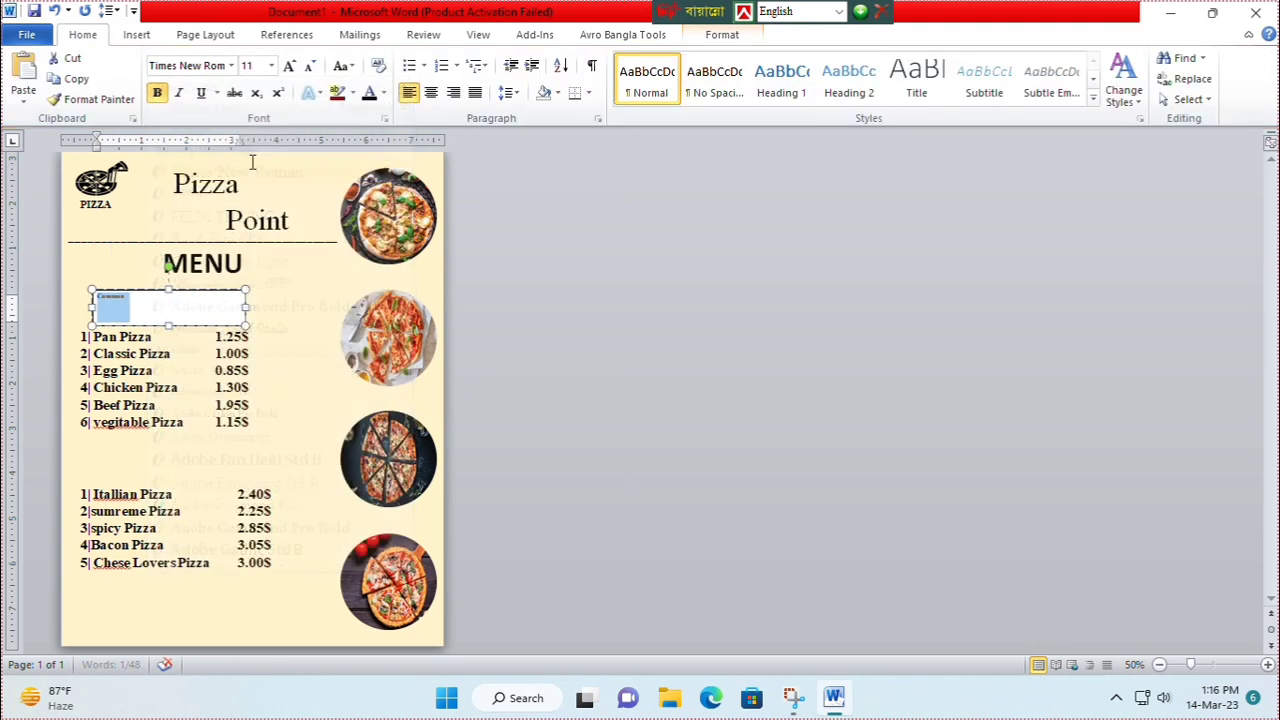
Enlarge the Common text to 36 pt.
left_click(289, 65)
left_click(289, 65)
left_click(289, 65)
left_click(289, 65)
left_click(291, 67)
left_click(291, 67)
left_click(291, 67)
left_click(291, 67)
left_click(291, 67)
left_click(291, 67)
left_click(291, 67)
left_click(310, 67)
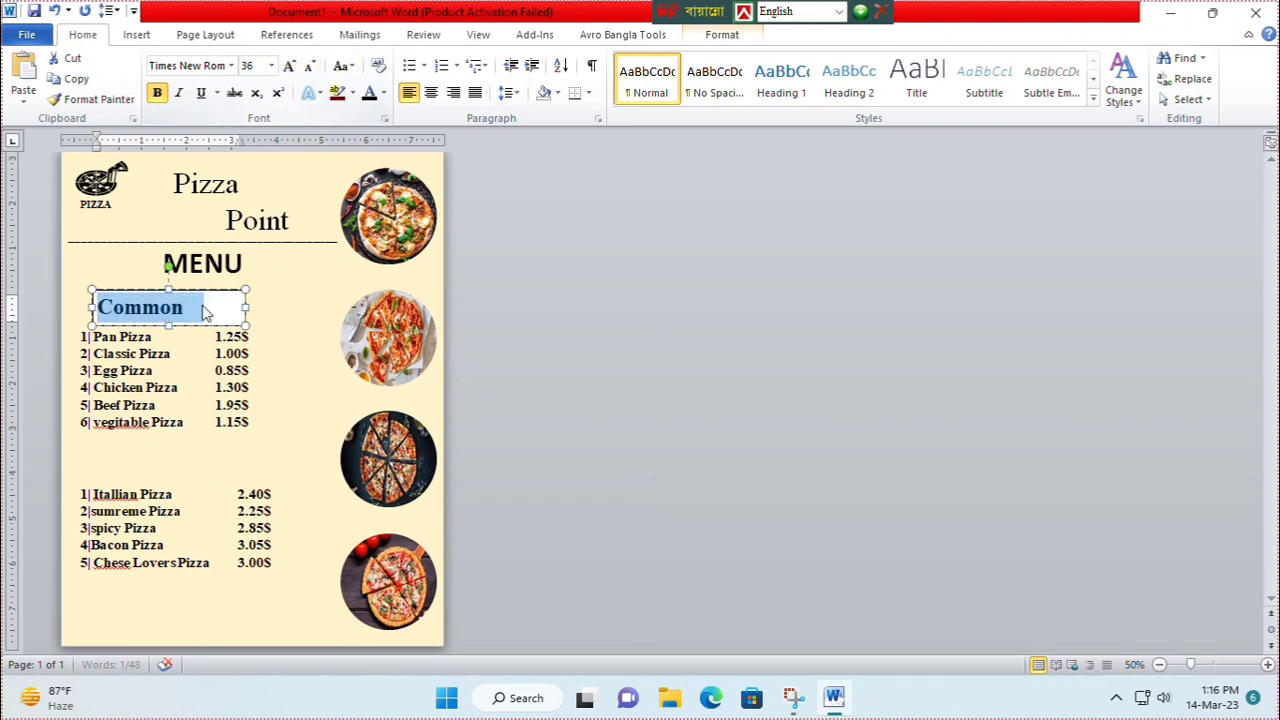
Remove the fill and outline from the Common text box and underline its text.
left_click(720, 34)
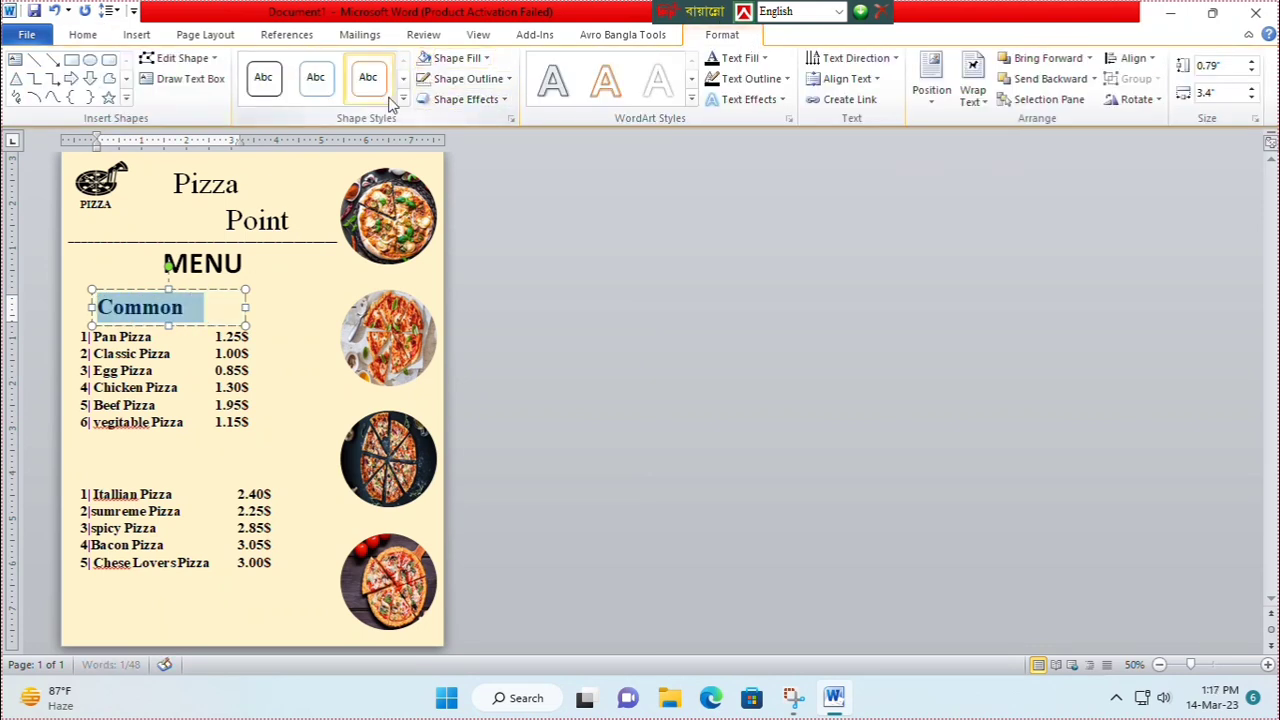
left_click(83, 34)
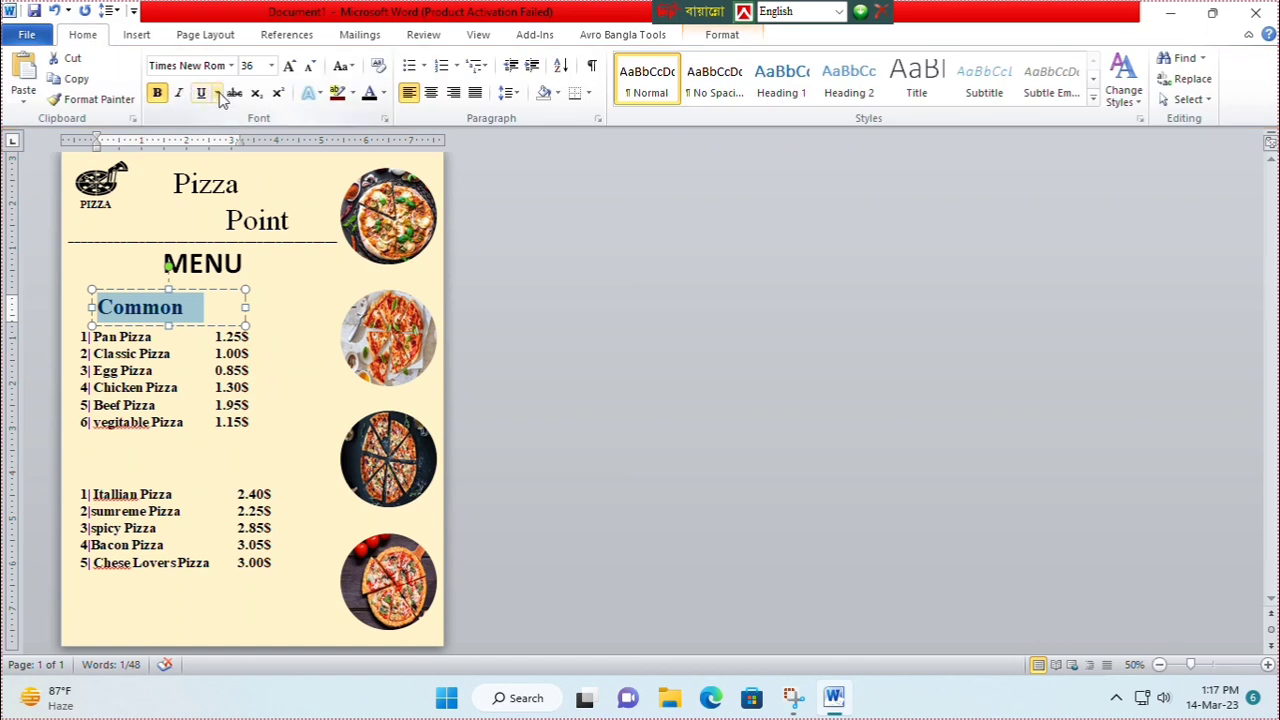
left_click(217, 92)
left_click(237, 142)
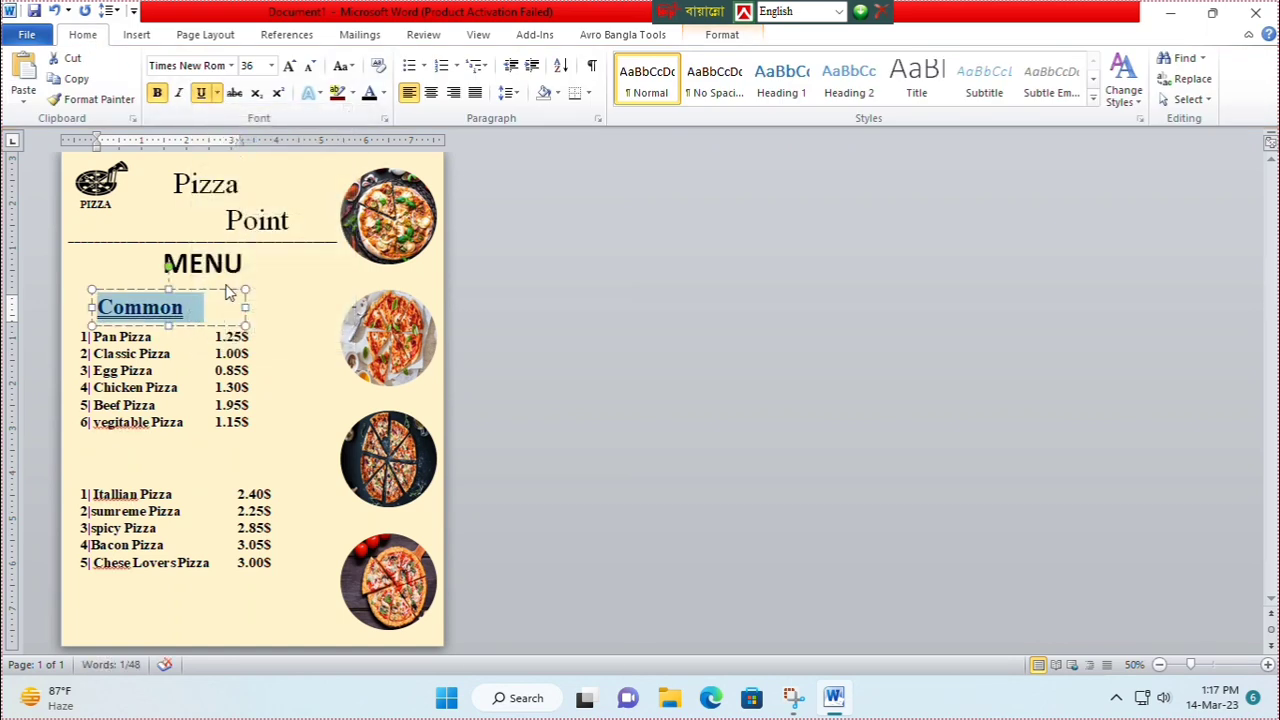
Align the Common heading with the upper pizza list and shift it slightly upward toward MENU.
left_click_drag(222, 290, 203, 290)
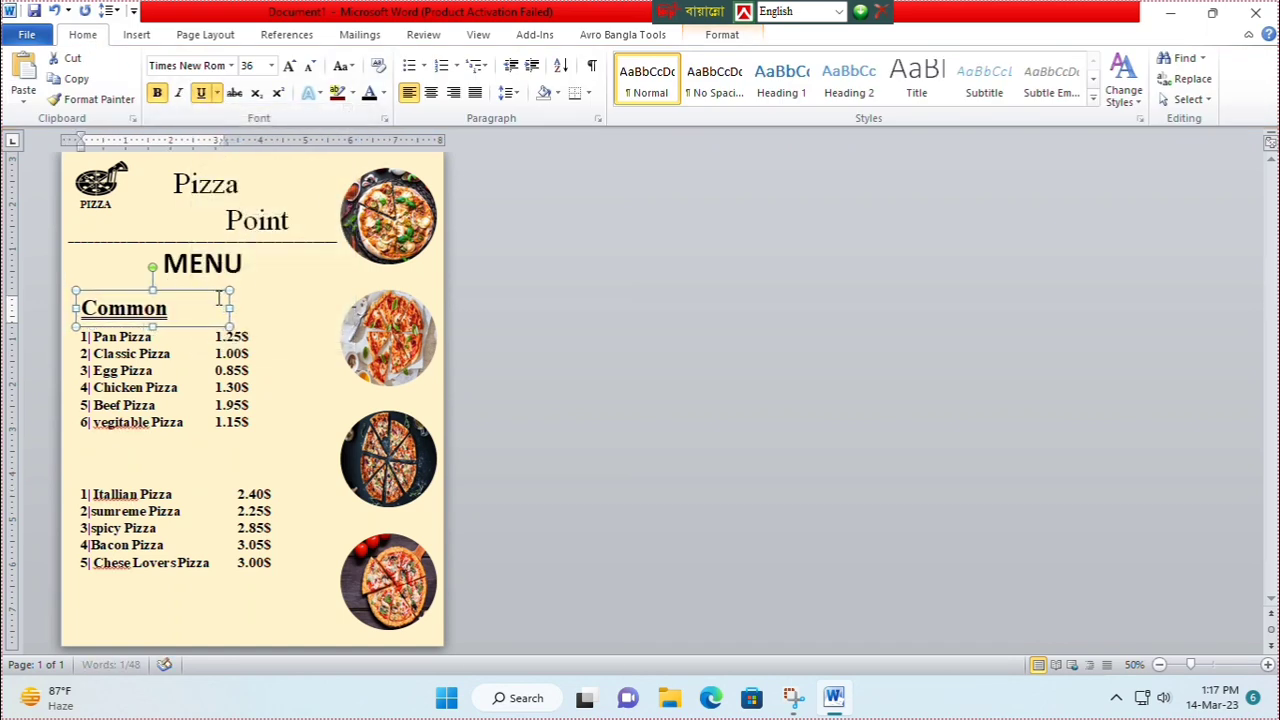
key("Up")
key("Up")
key("Up")
Copy the Common heading into the gap between the two lists and change its text to Most Popular.
left_click_drag(177, 282, 176, 442)
key("c")
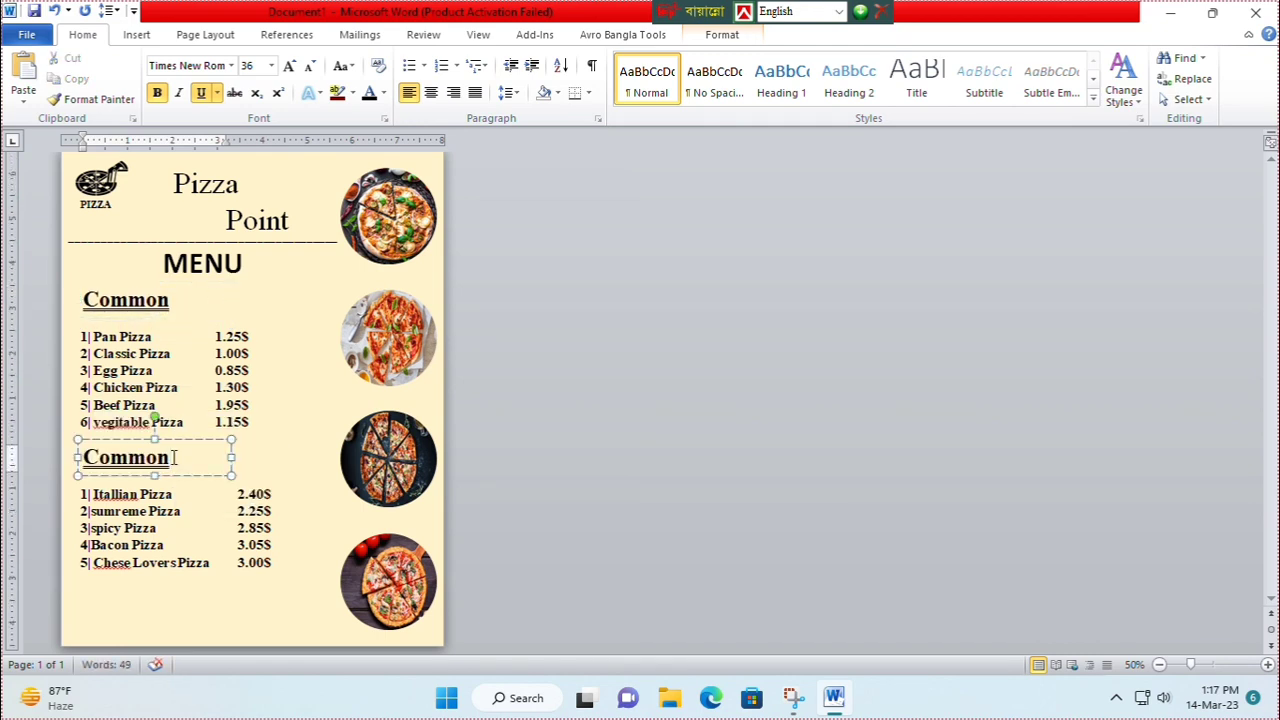
key("BackSpace")
key("BackSpace")
key("BackSpace")
key("BackSpace")
key("BackSpace")
key("BackSpace")
type("M")
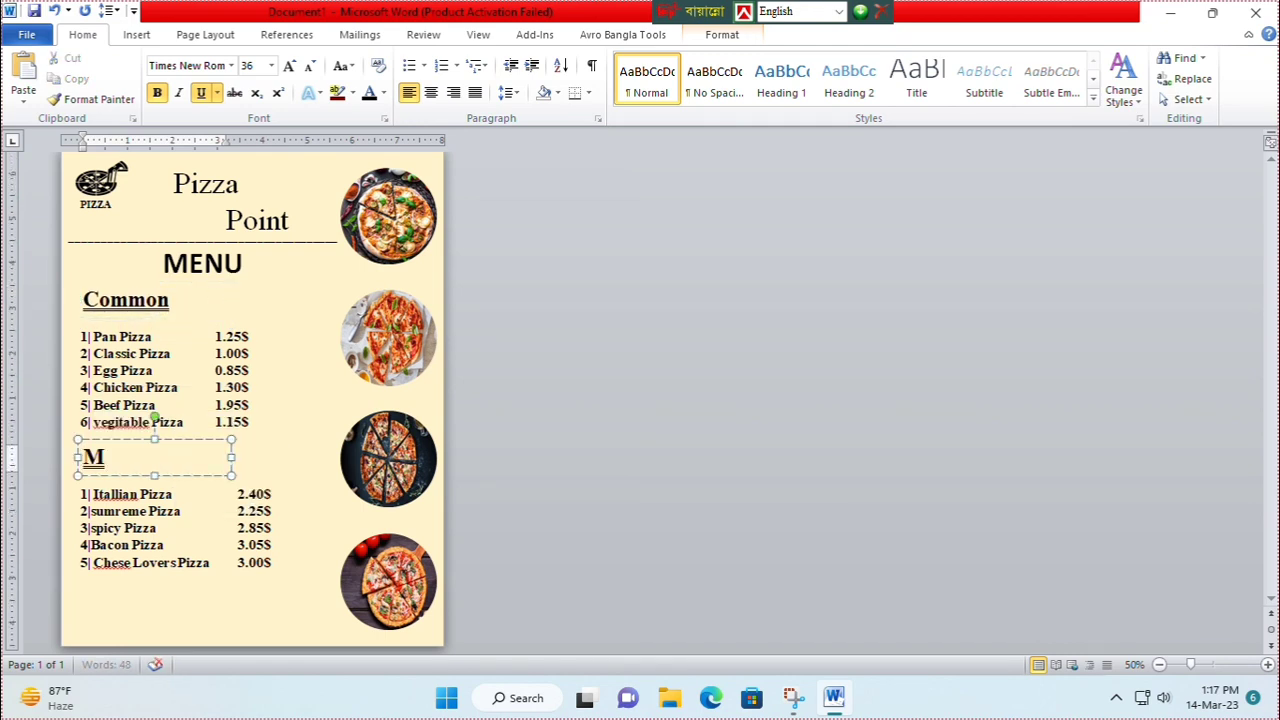
type("ost Pou")
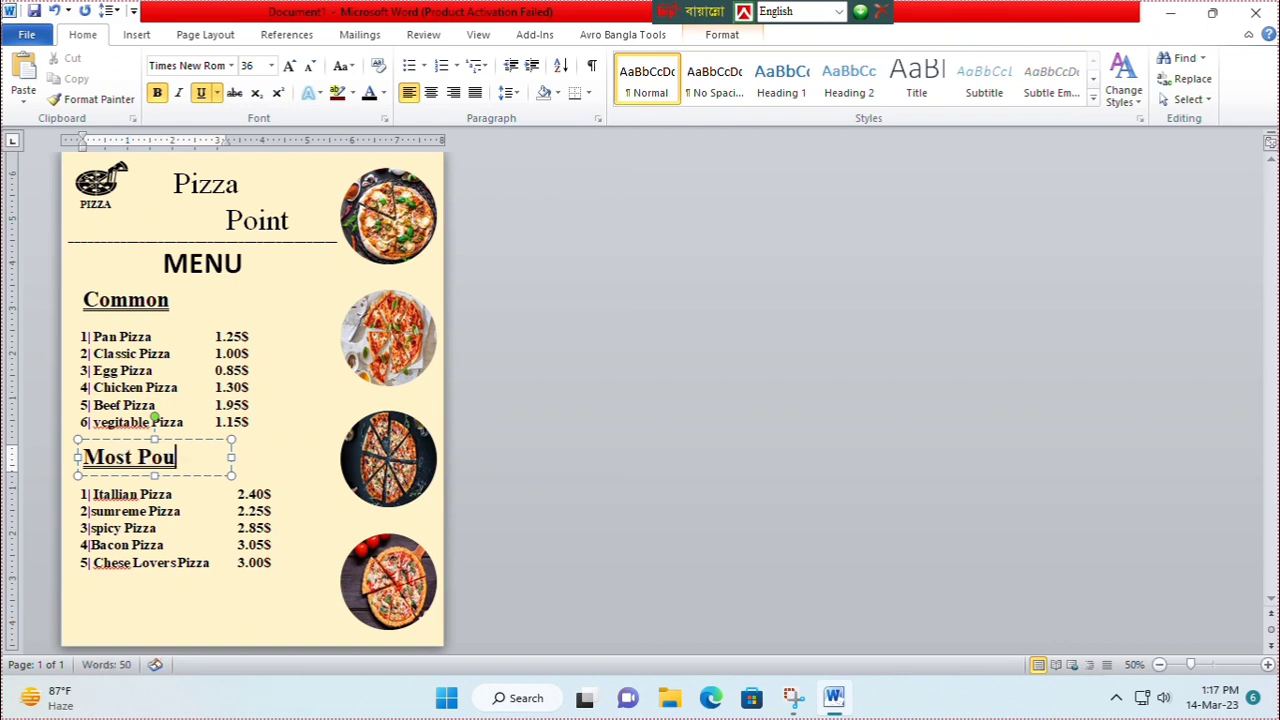
type("lar")
key("Left")
key("Left")
key("Left")
key("Left")
type("p")
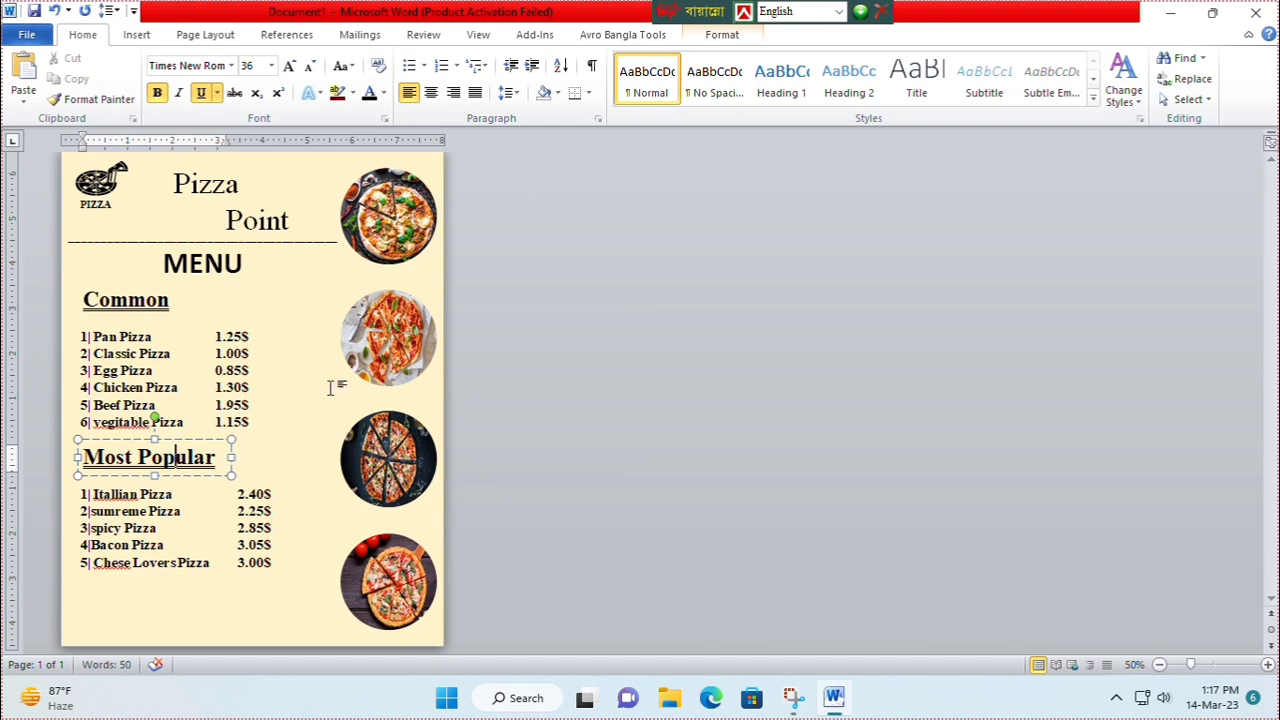
Draw a rectangle about 1.17" high and 1.4" wide beside the Common heading and fill it with the simple pizza-slice icon picture.
left_click(313, 296)
left_click(136, 34)
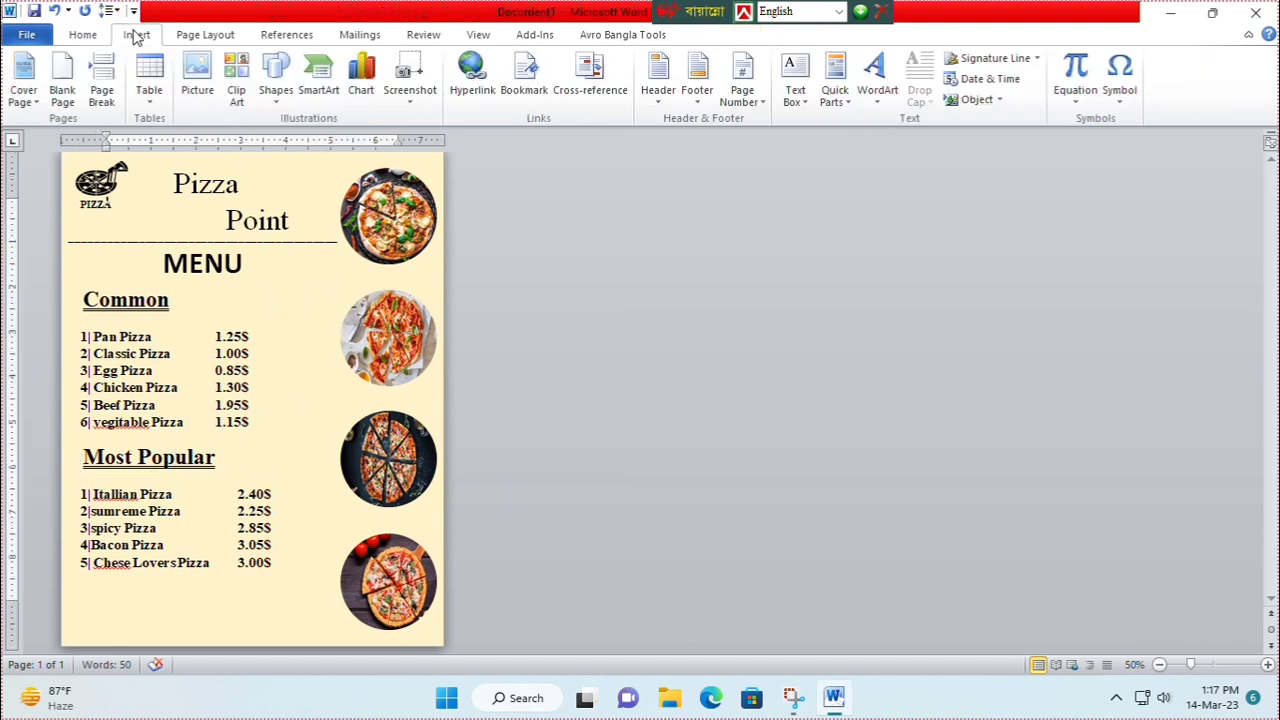
left_click(276, 88)
left_click(325, 140)
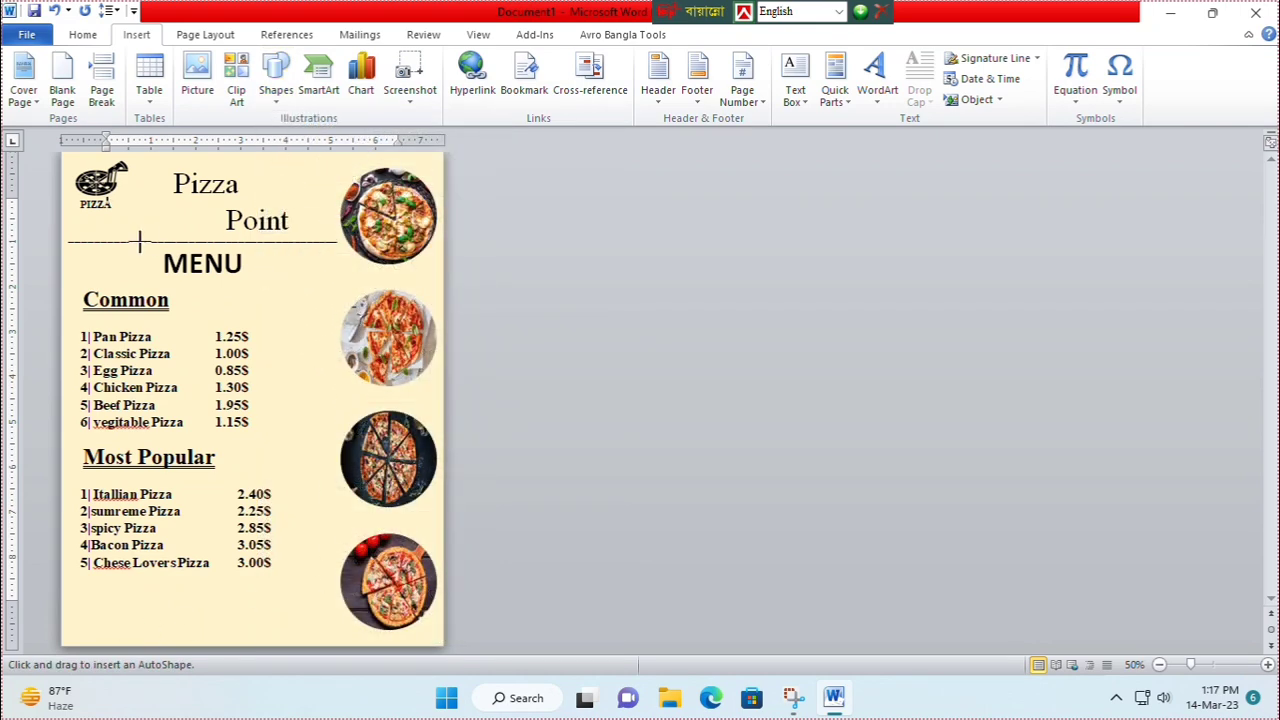
left_click_drag(284, 300, 348, 352)
left_click(458, 58)
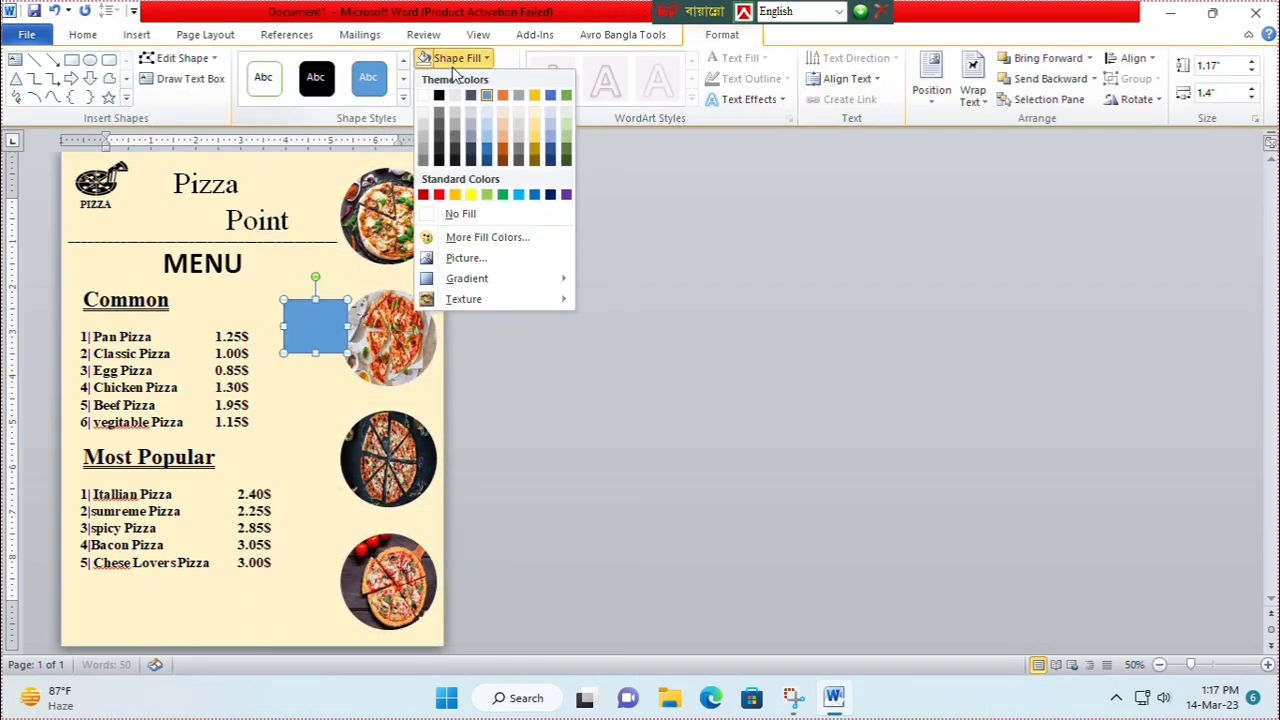
left_click(462, 255)
double_click(441, 180)
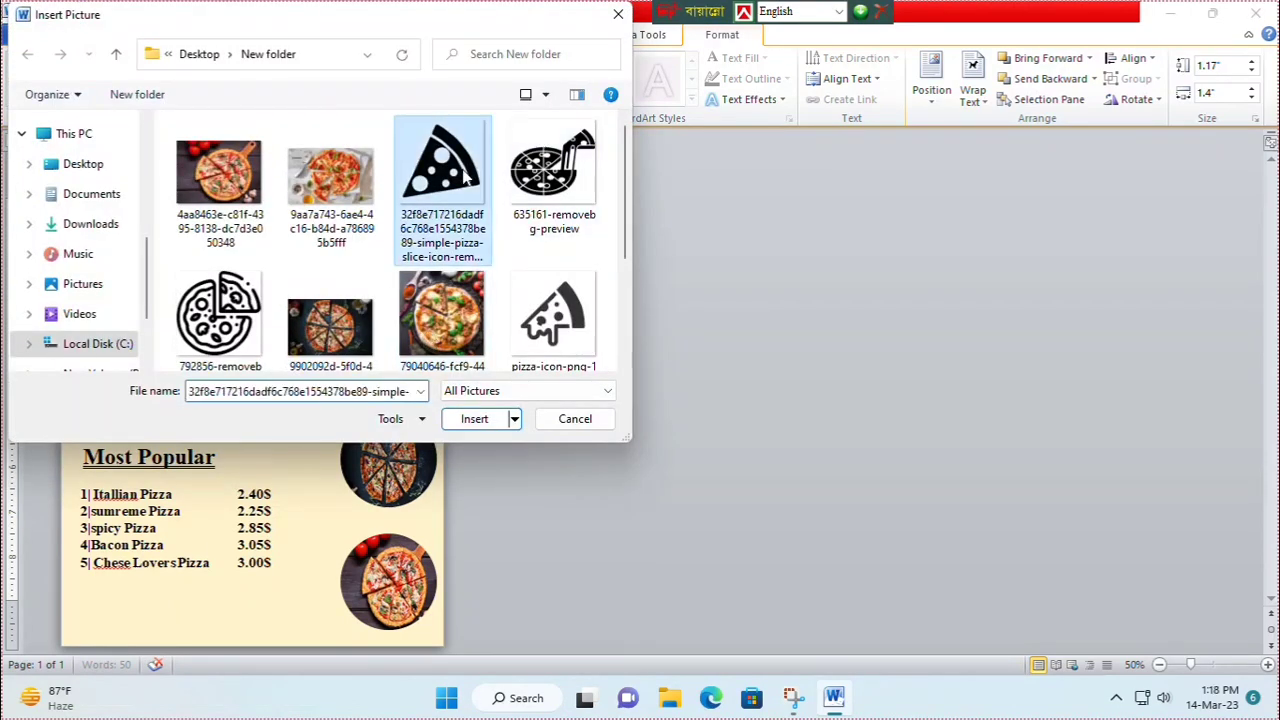
Copy the black slice shape beside the upper list's last rows and fill the copy with the 792856-removebg-preview picture.
left_click_drag(318, 325, 308, 414)
left_click(363, 446)
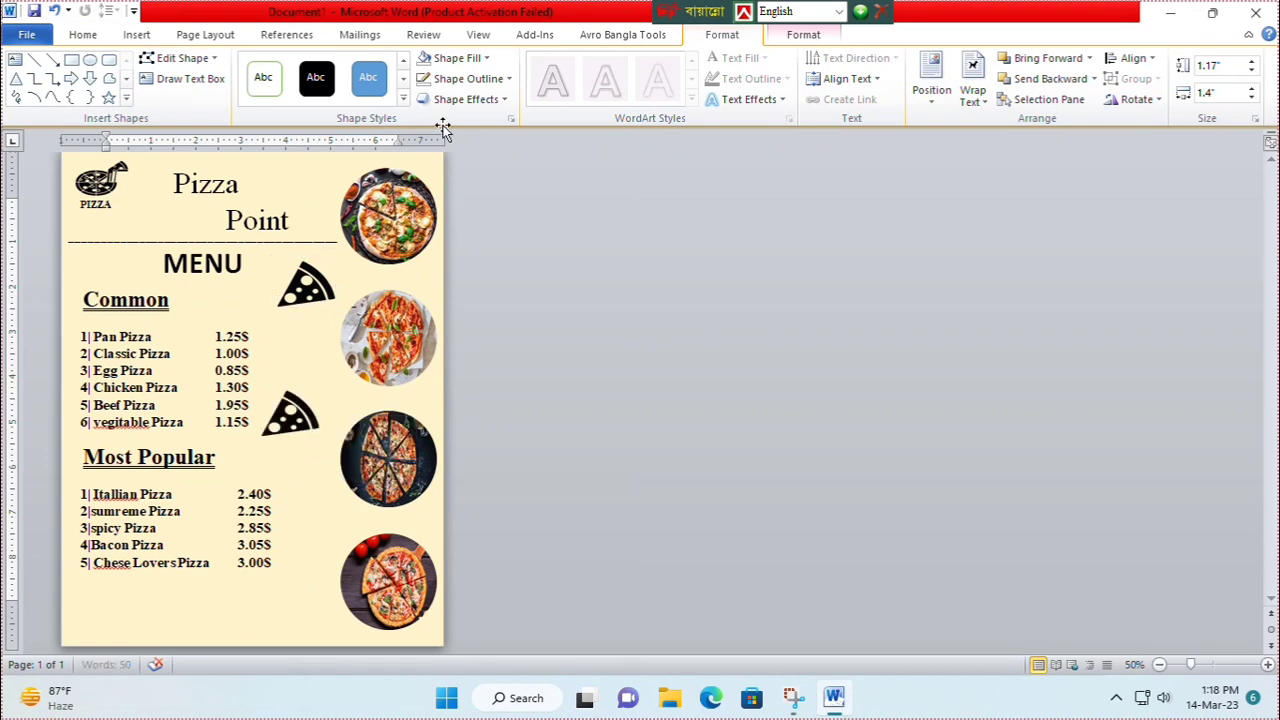
left_click(458, 58)
left_click(470, 254)
double_click(219, 313)
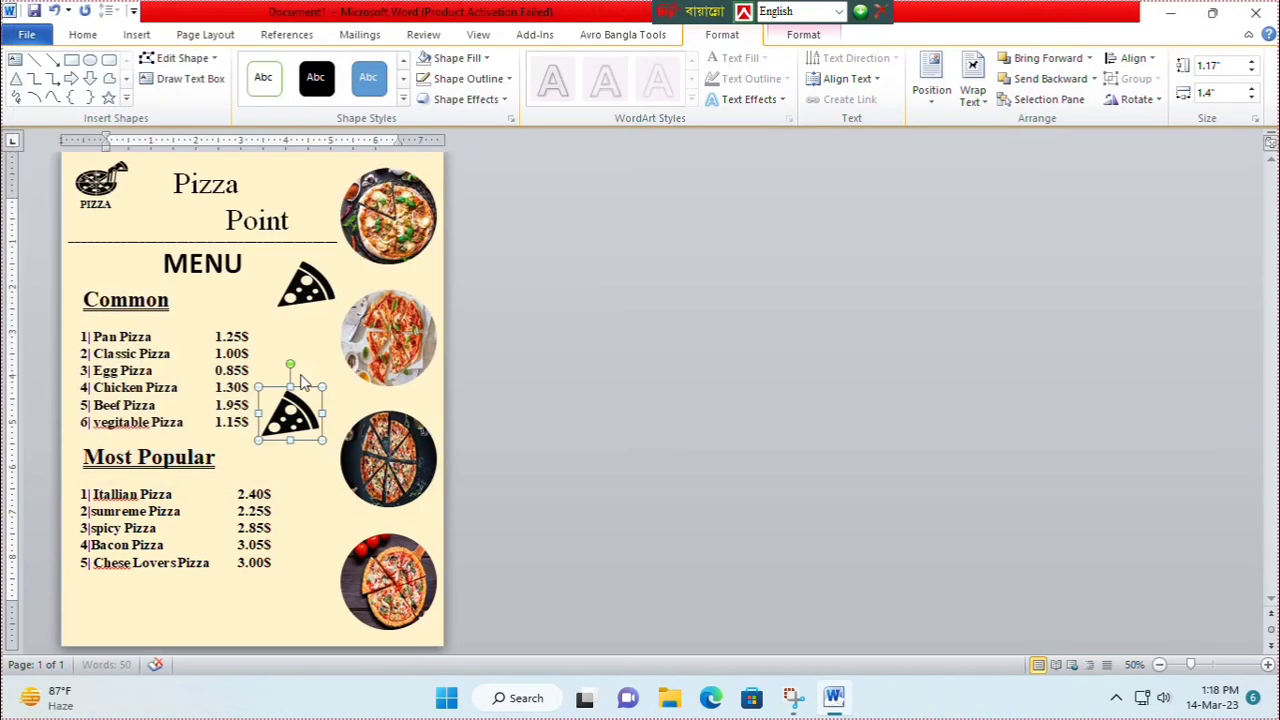
Place the cut-pizza icon below the lower list with a copy near the lowest photo, and fill that copy with pizza-icon-png-18-removebg-preview.
left_click_drag(290, 414, 335, 592)
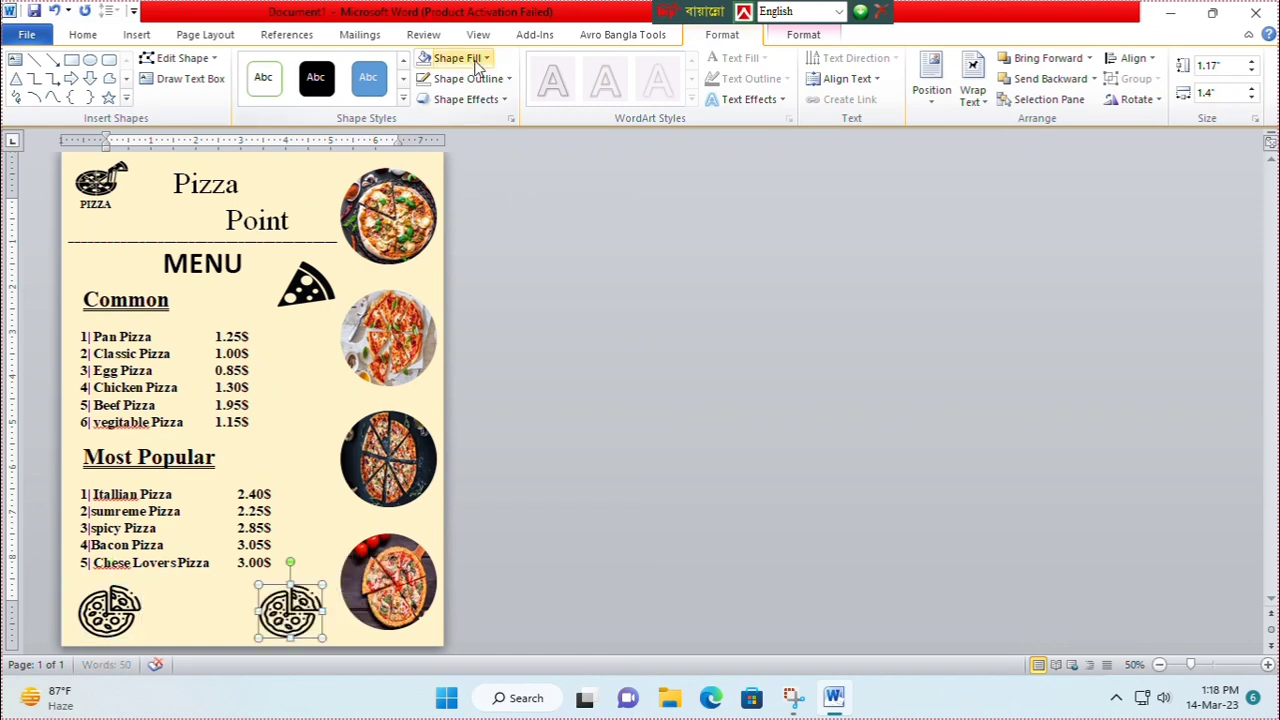
left_click(458, 58)
left_click(470, 254)
double_click(548, 318)
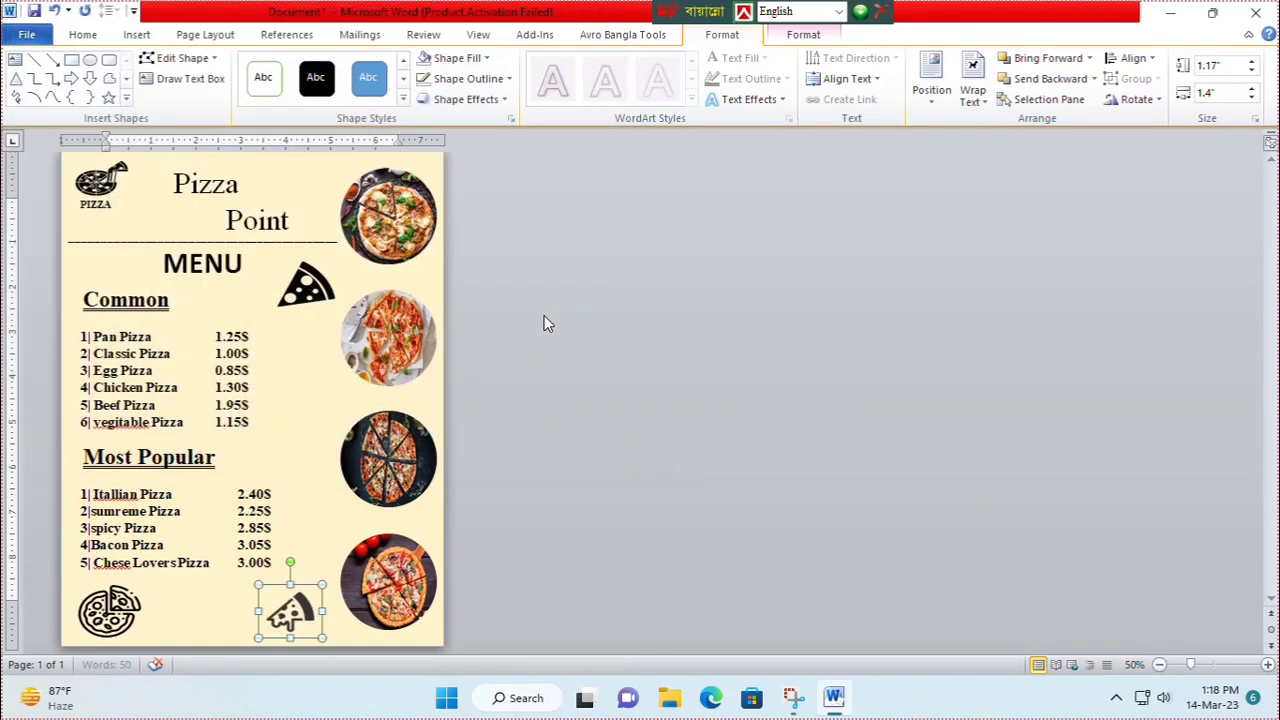
Copy the dripping slice between the two lowest photos and fill the remaining one with the Screenshot_2023-03-14_122409-removebg-preview picture.
mouse_move(288, 617)
left_mouse_down()
mouse_move(86, 275)
mouse_move(330, 438)
mouse_move(418, 525)
mouse_move(294, 618)
left_mouse_up()
left_click(352, 582)
left_click(457, 58)
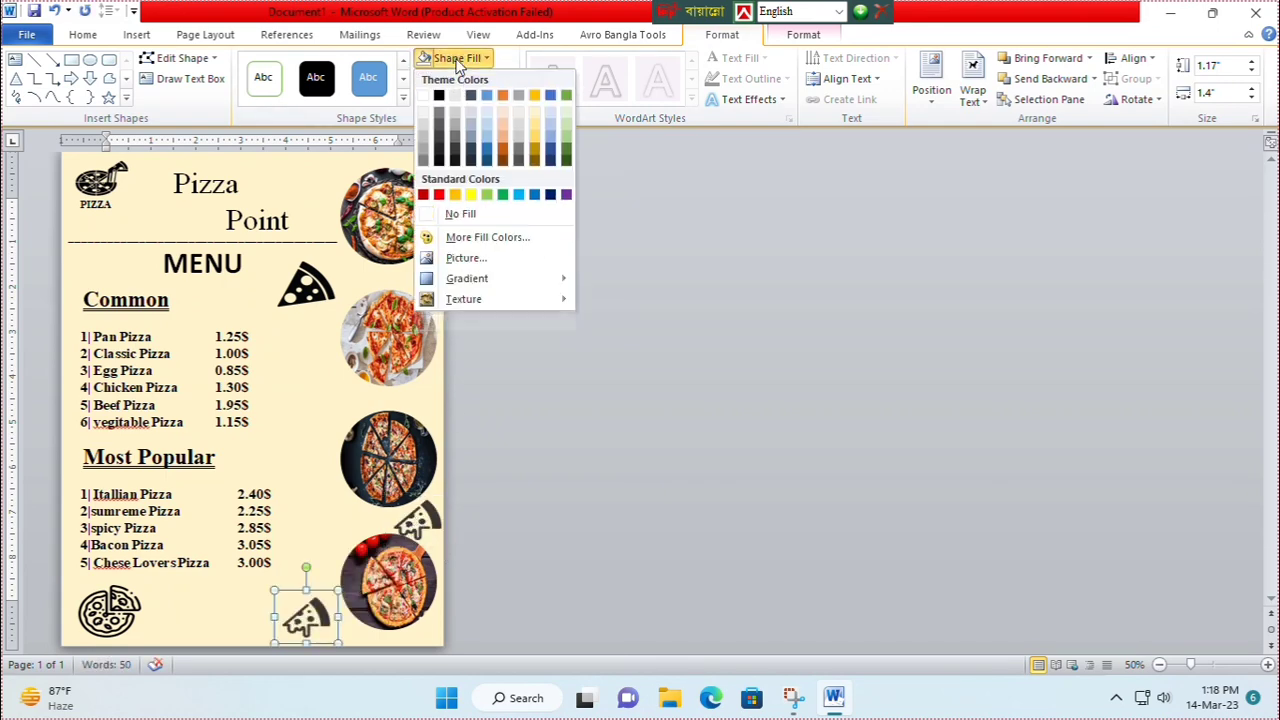
left_click(484, 260)
scroll(431, 300, "down", 3)
double_click(220, 280)
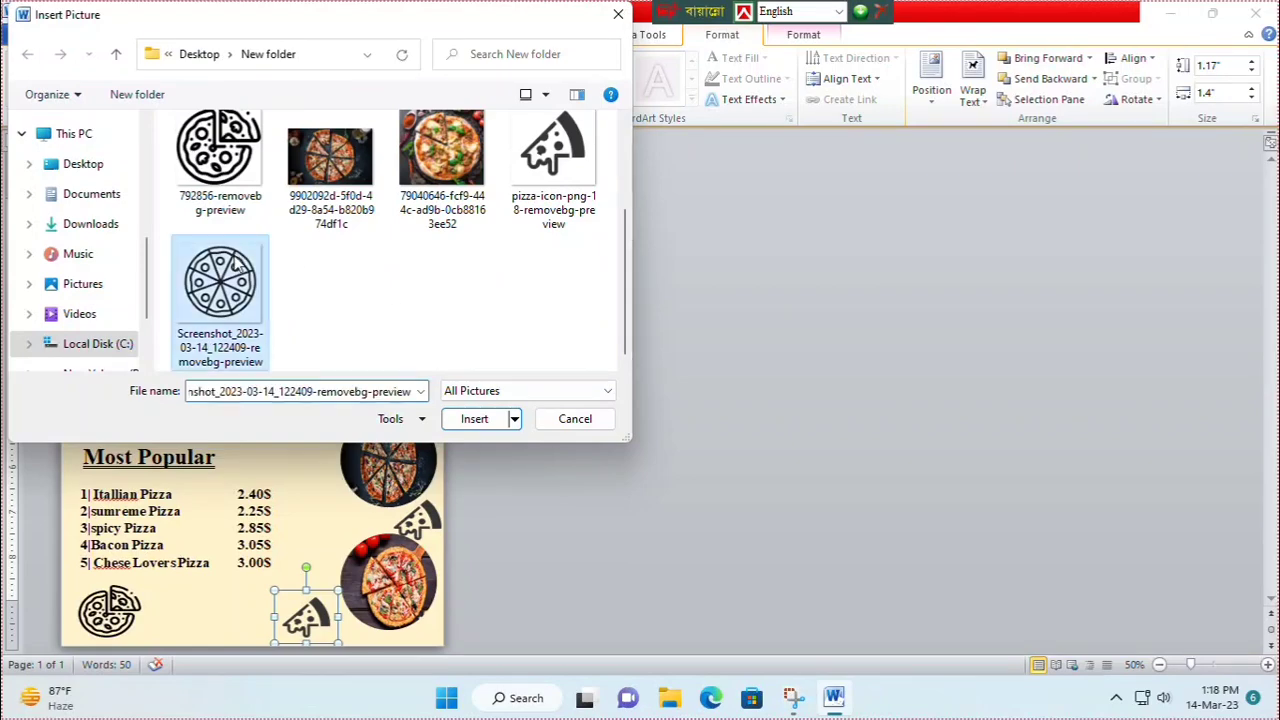
Move the whole-pizza outline icon to the page edge beside MENU, send it to back, and nudge it down and left.
left_click_drag(327, 637, 105, 271)
right_click(105, 271)
left_click(215, 434)
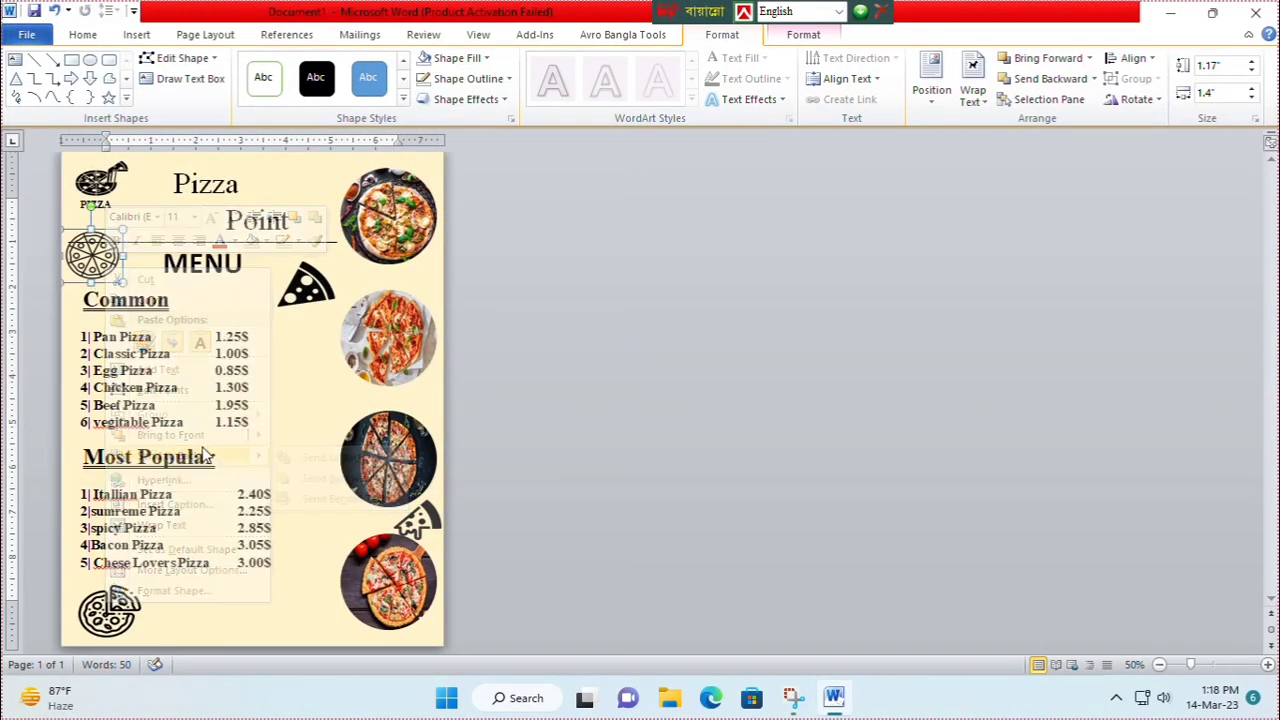
key("Down")
key("Down")
key("Down")
key("Down")
key("Down")
key("Down")
key("Left")
key("Left")
key("Left")
key("Left")
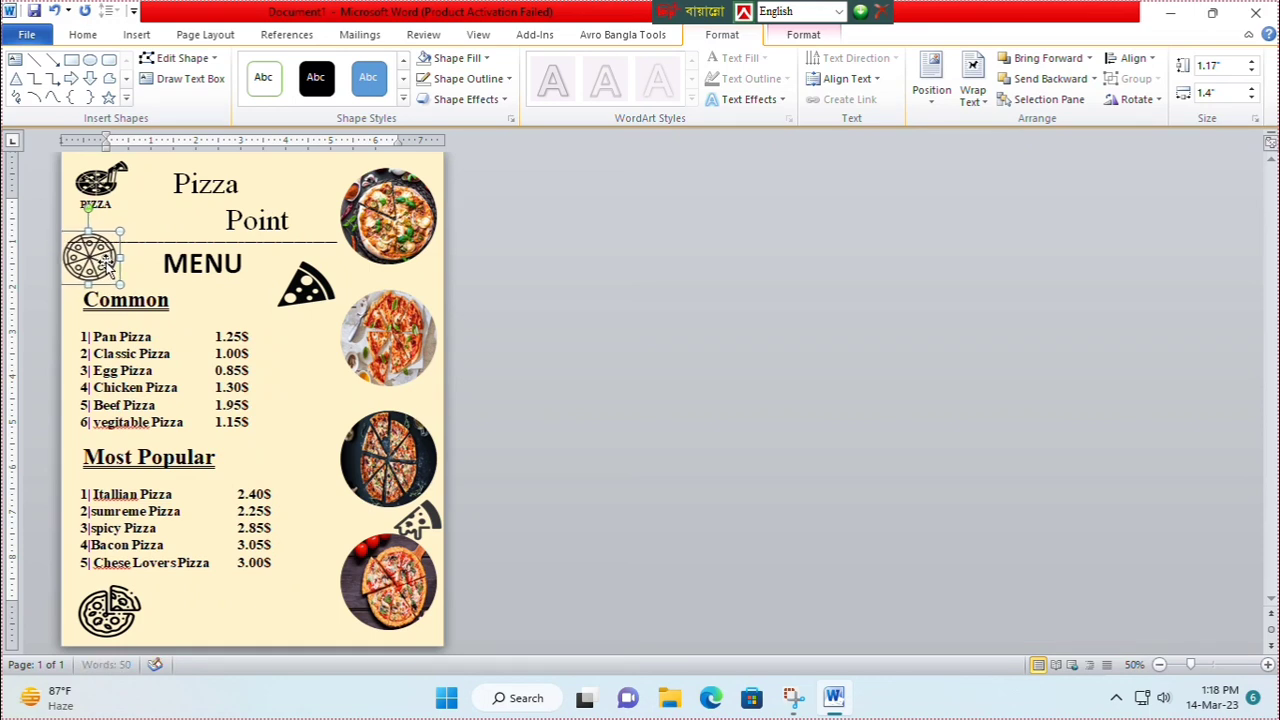
Copy the whole-pizza outline beside the upper list's last row, and copy the black slice behind the lowest photo's outer corner.
left_click_drag(100, 266, 321, 433)
left_click(380, 467)
left_click_drag(320, 312, 425, 622)
left_click(470, 583)
right_click(423, 625)
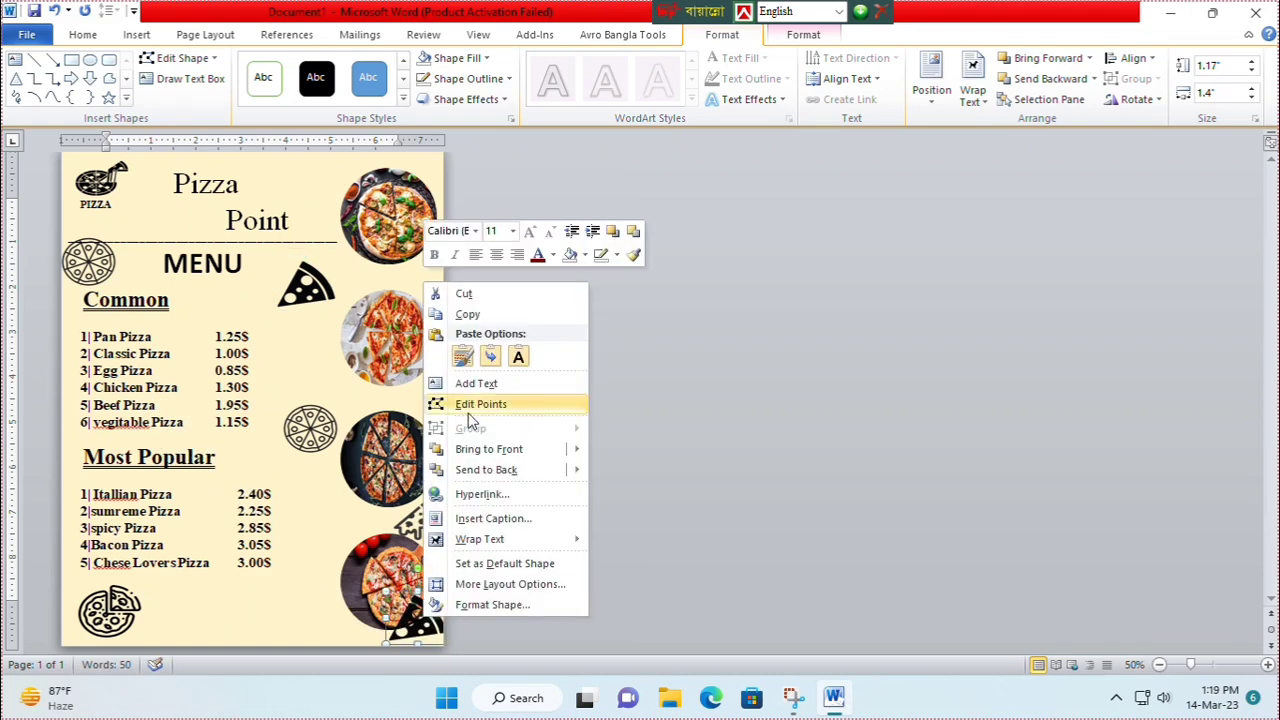
left_click(477, 471)
Copy the dripping slice icon to the uppermost photo's outer corner and send it to back.
left_click_drag(435, 513, 425, 188)
left_click(455, 220)
right_click(428, 176)
left_click(474, 346)
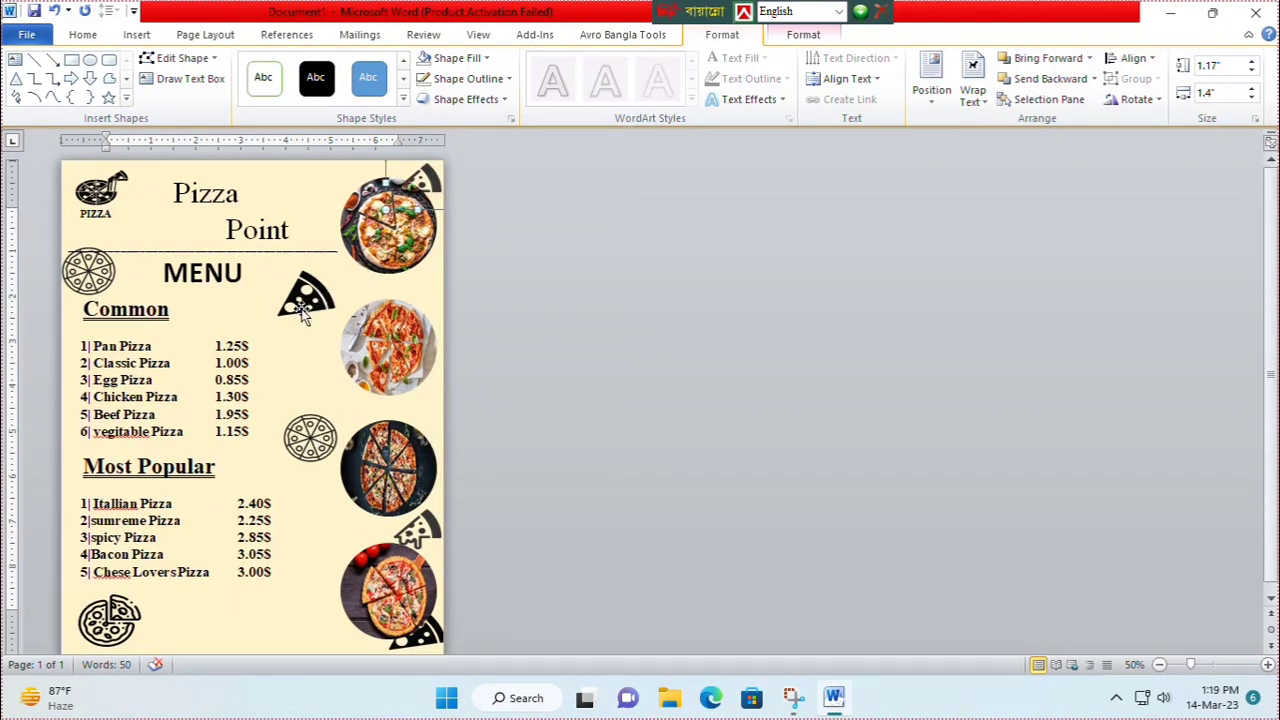
Copy the whole-pizza outline icon beside the Pizza Point title and send it to back.
left_click_drag(307, 440, 300, 196)
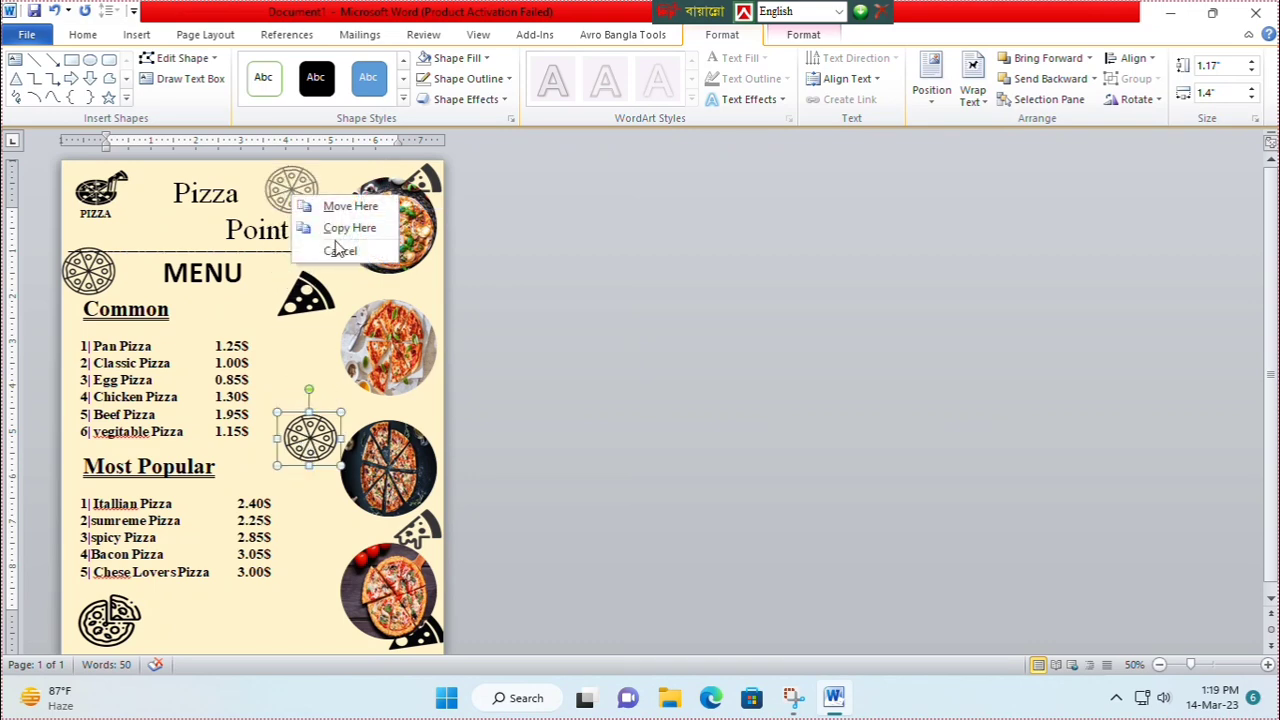
left_click(345, 226)
right_click(312, 200)
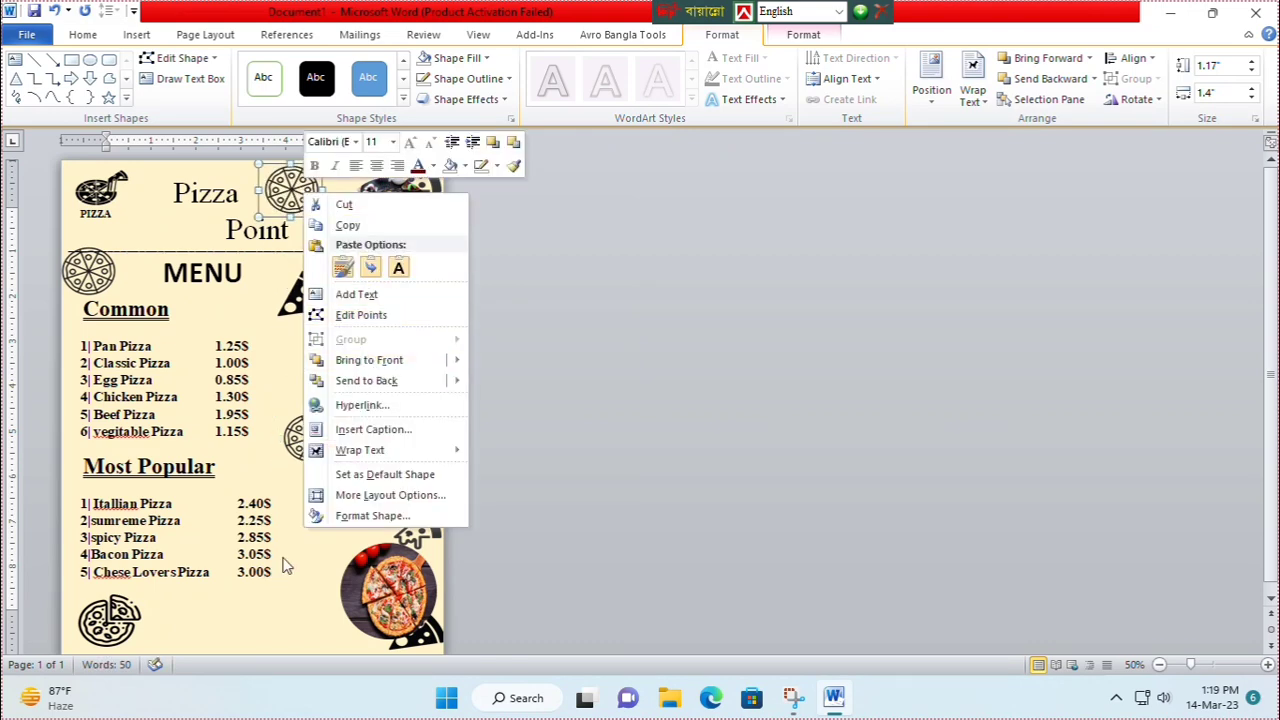
left_click(372, 380)
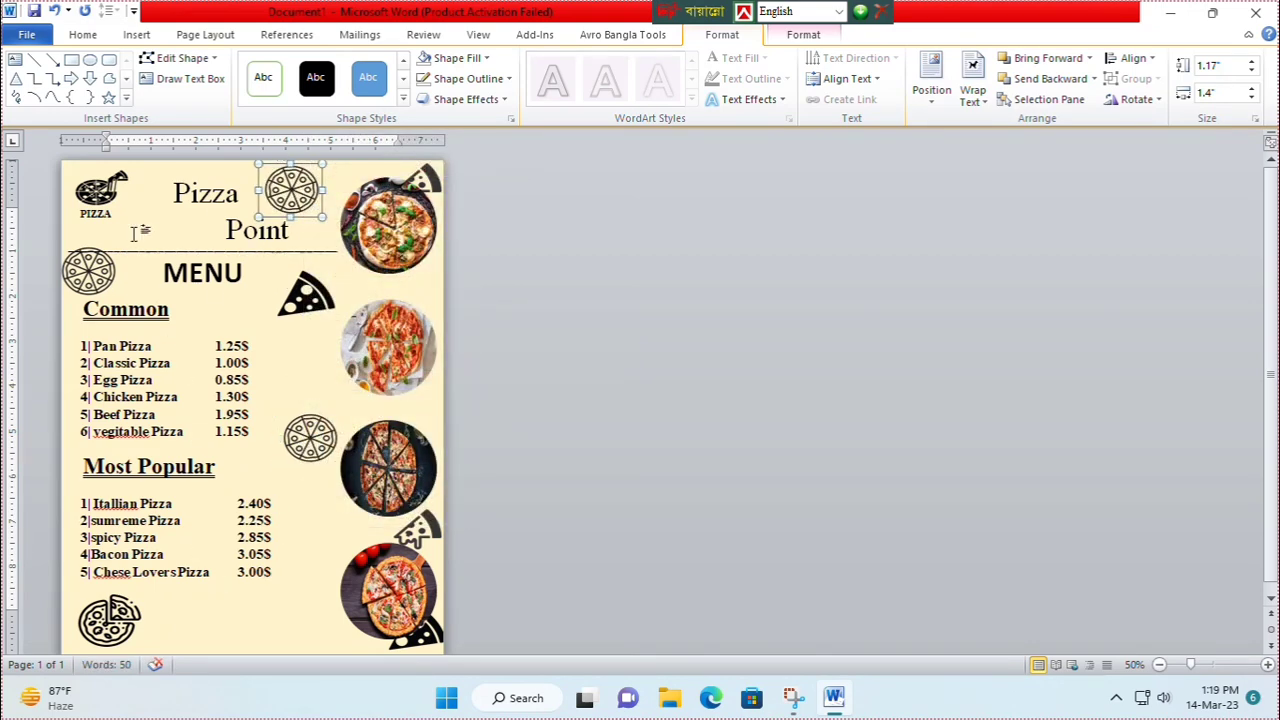
Copy the black slice icon from beside MENU to the space below the lower list's prices.
left_click_drag(306, 295, 248, 545)
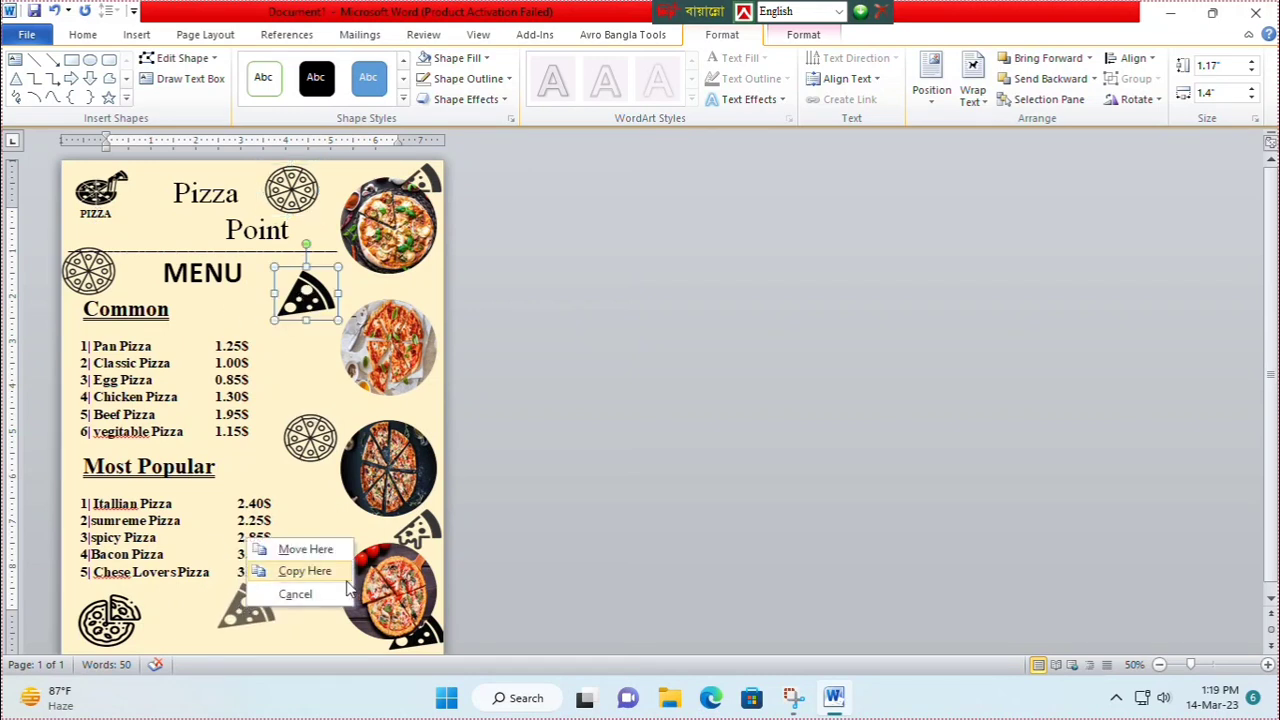
left_click(345, 576)
mouse_move(258, 615)
left_mouse_down()
mouse_move(277, 602)
mouse_move(274, 630)
left_mouse_up()
left_click(314, 556)
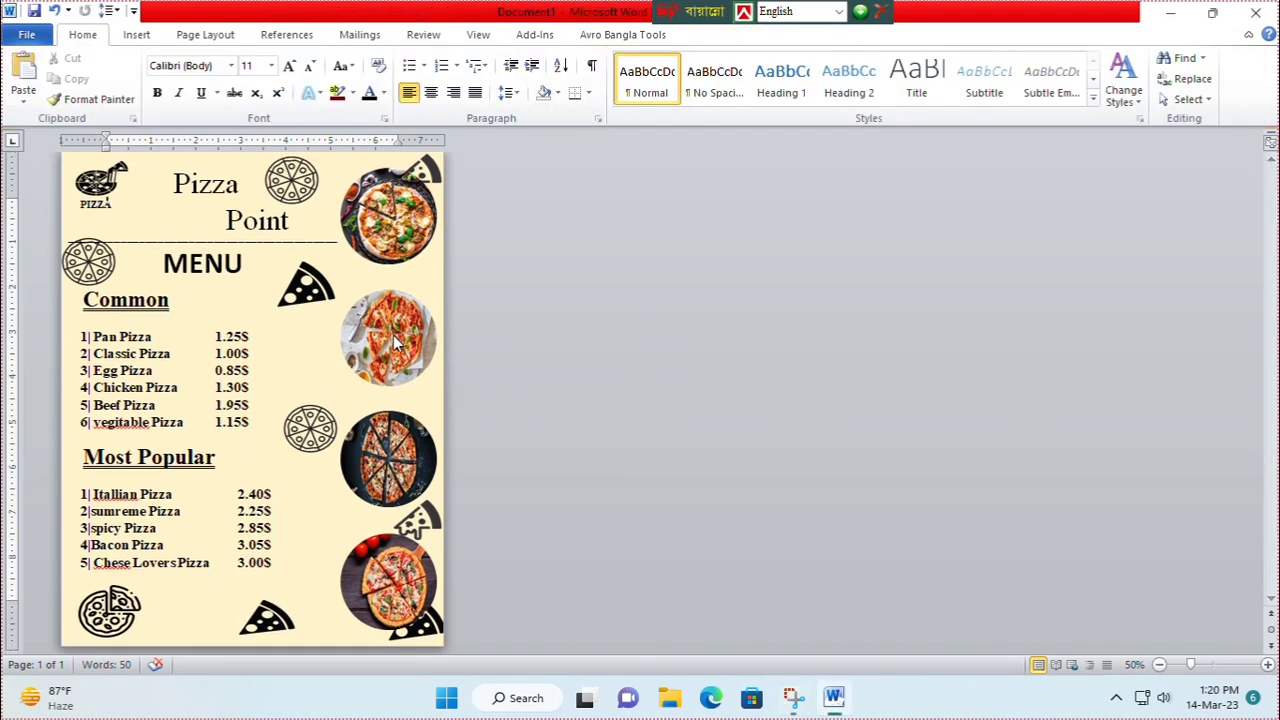
Shift the second, third and fourth circular pizza photos slightly upward.
left_click(393, 336)
left_click_drag(404, 346, 405, 341)
left_click(399, 484)
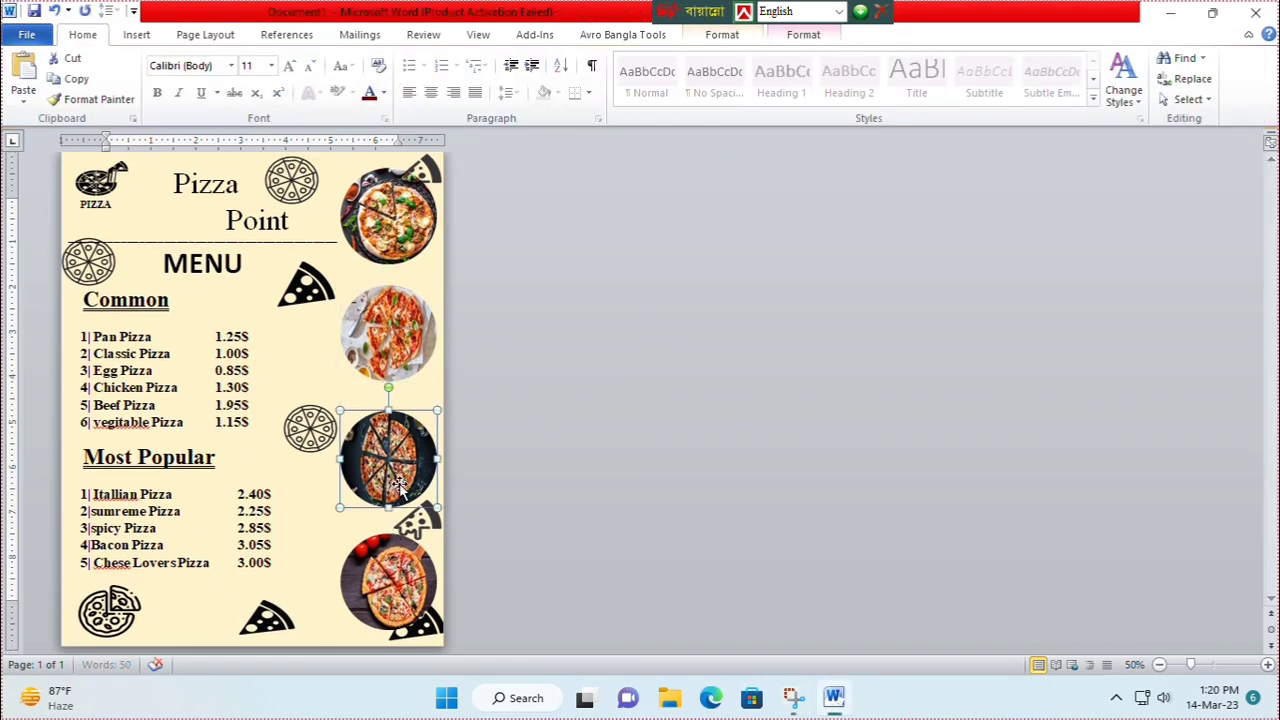
left_click_drag(399, 484, 399, 479)
left_click(403, 563)
left_click_drag(403, 563, 403, 560)
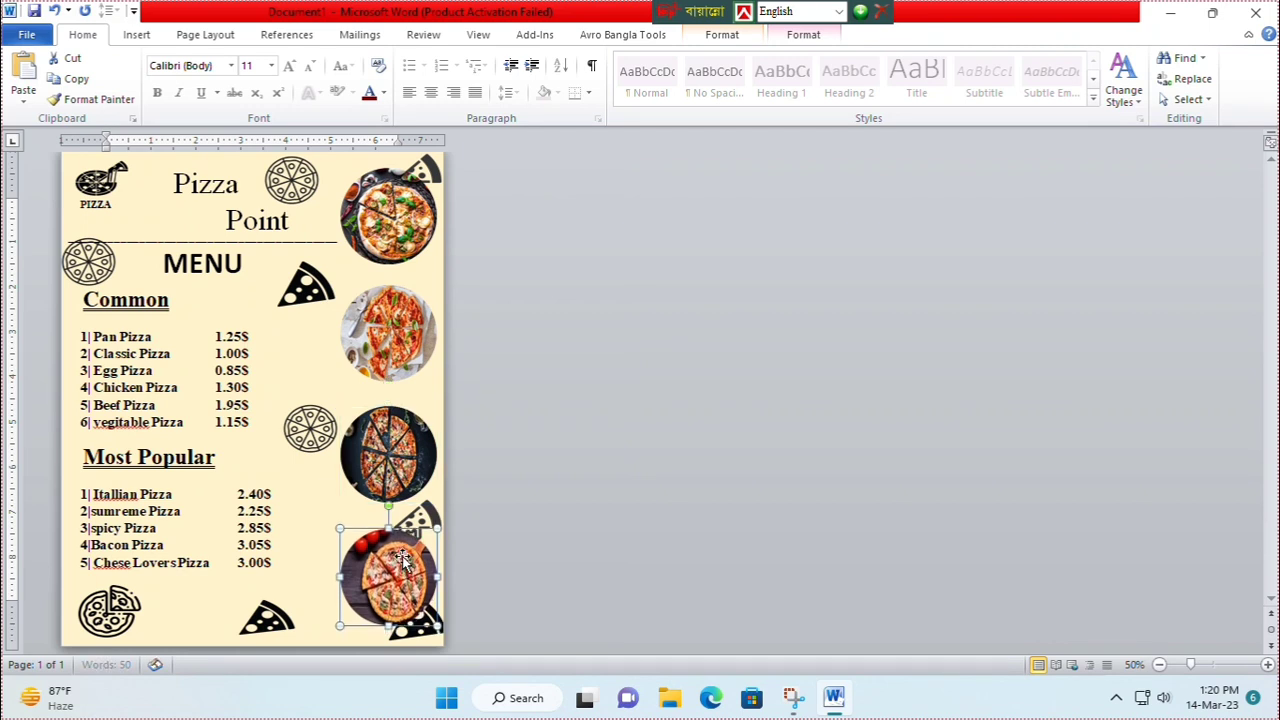
Raise the second, third and fourth pizza photos further to even out the spacing in the column.
left_click_drag(415, 360, 415, 355)
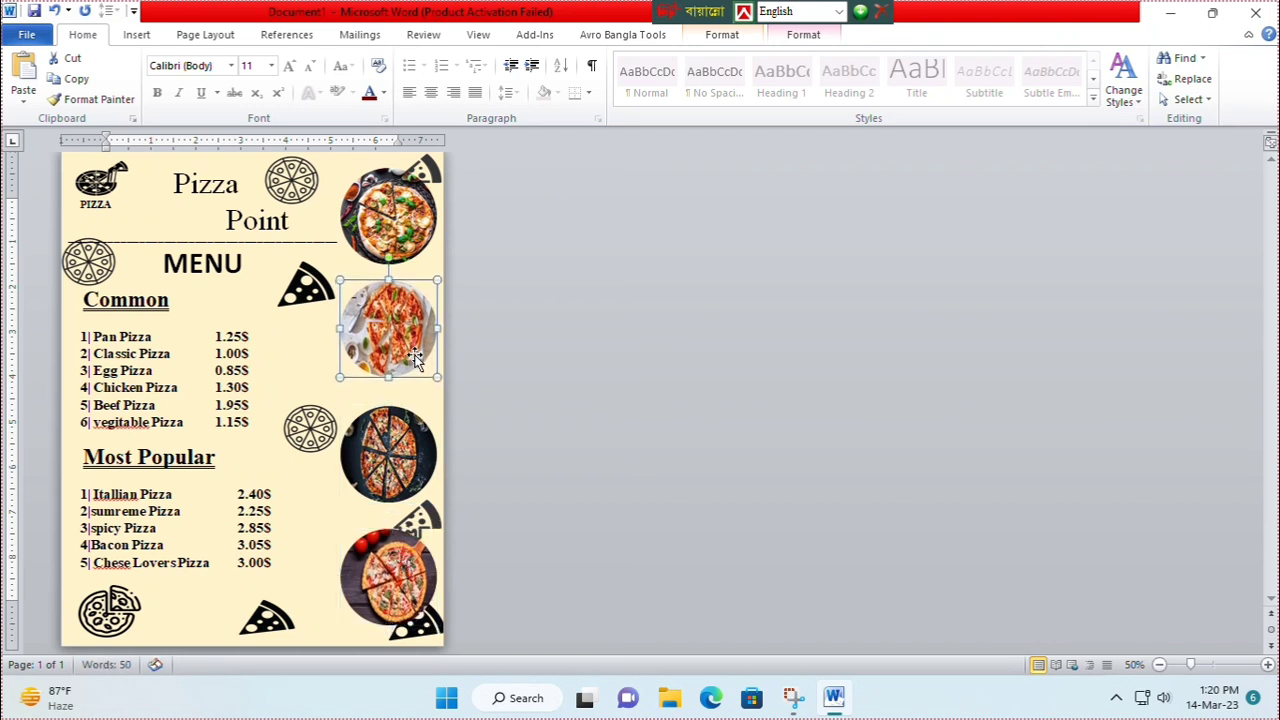
left_click(397, 452)
left_click_drag(397, 452, 397, 444)
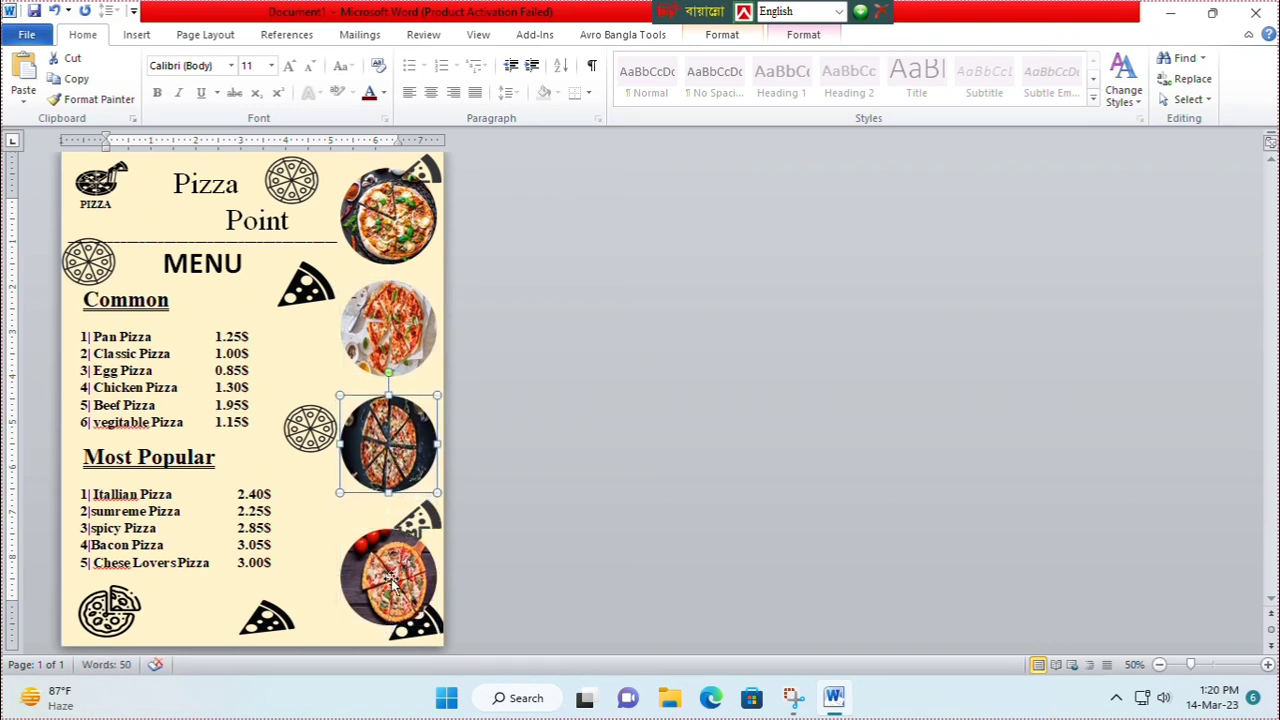
left_click_drag(395, 582, 395, 577)
key("Up")
key("Up")
key("Up")
key("Up")
key("Up")
key("Up")
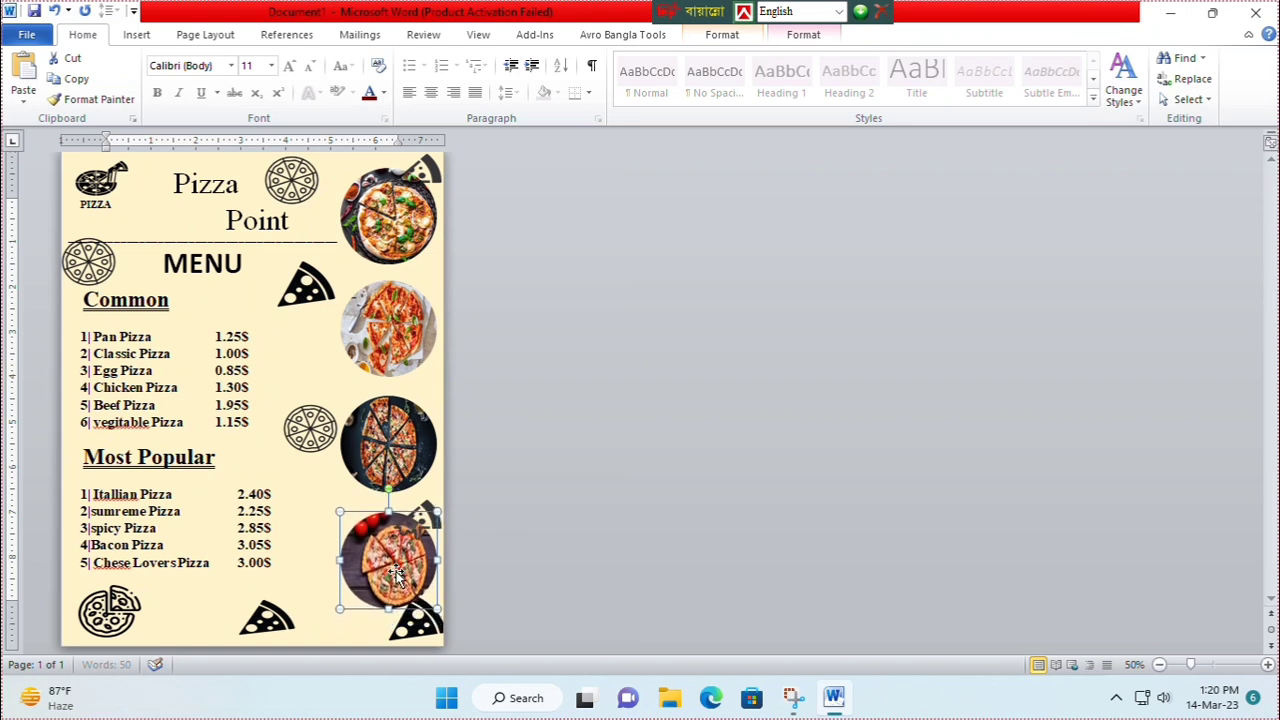
Move the black slice below the lower list up beside the spicy and Bacon Pizza prices.
left_click_drag(281, 638, 323, 546)
left_click(283, 603)
left_click(140, 37)
left_click(276, 80)
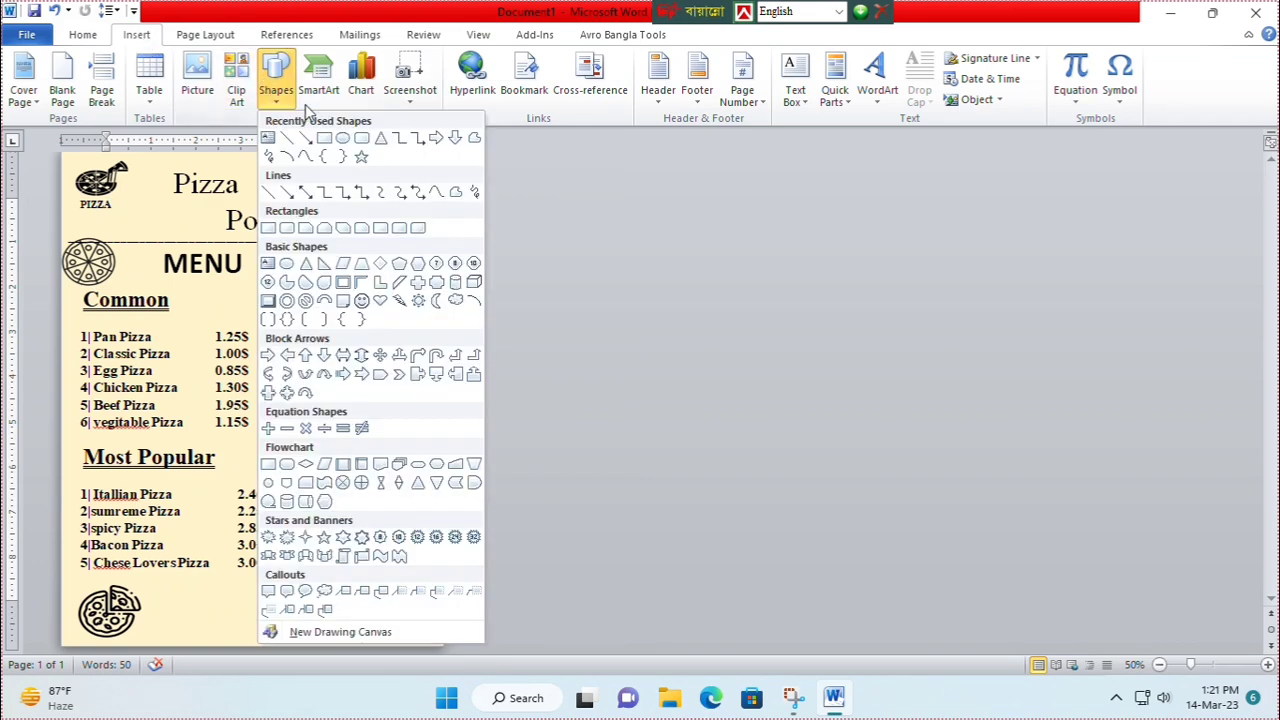
left_click(324, 138)
left_click_drag(180, 618, 356, 642)
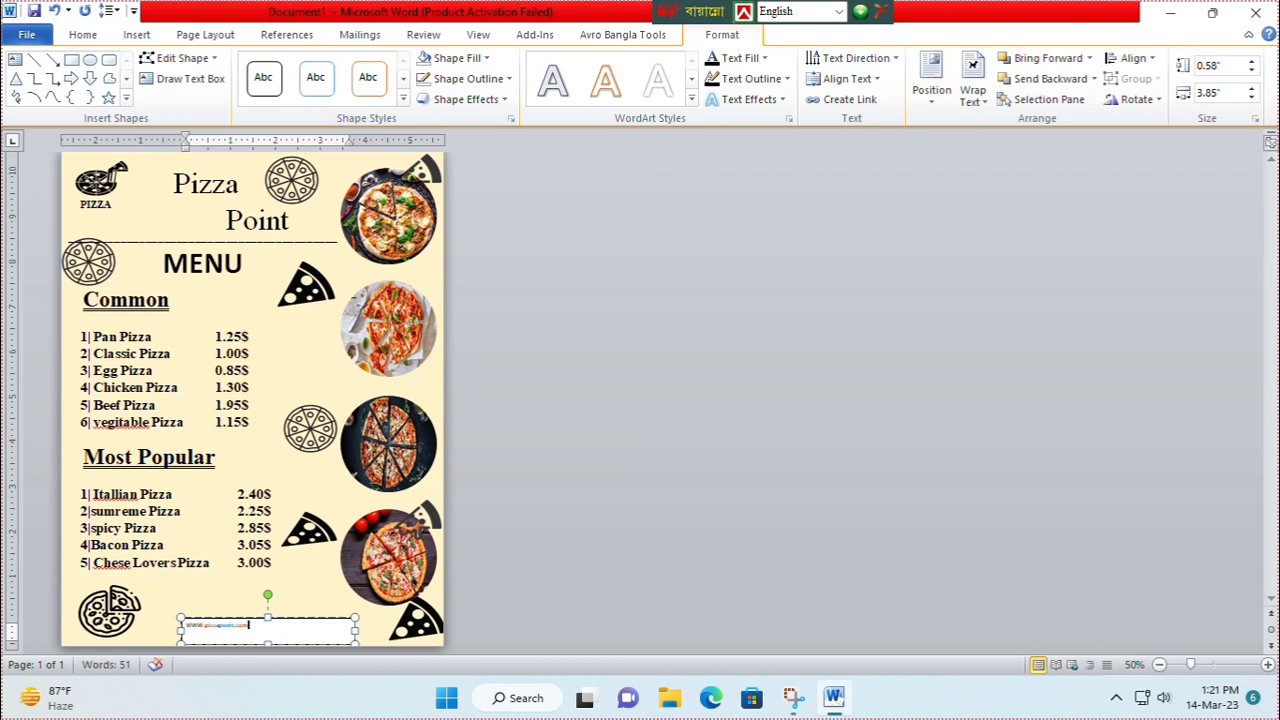
left_click_drag(250, 626, 186, 626)
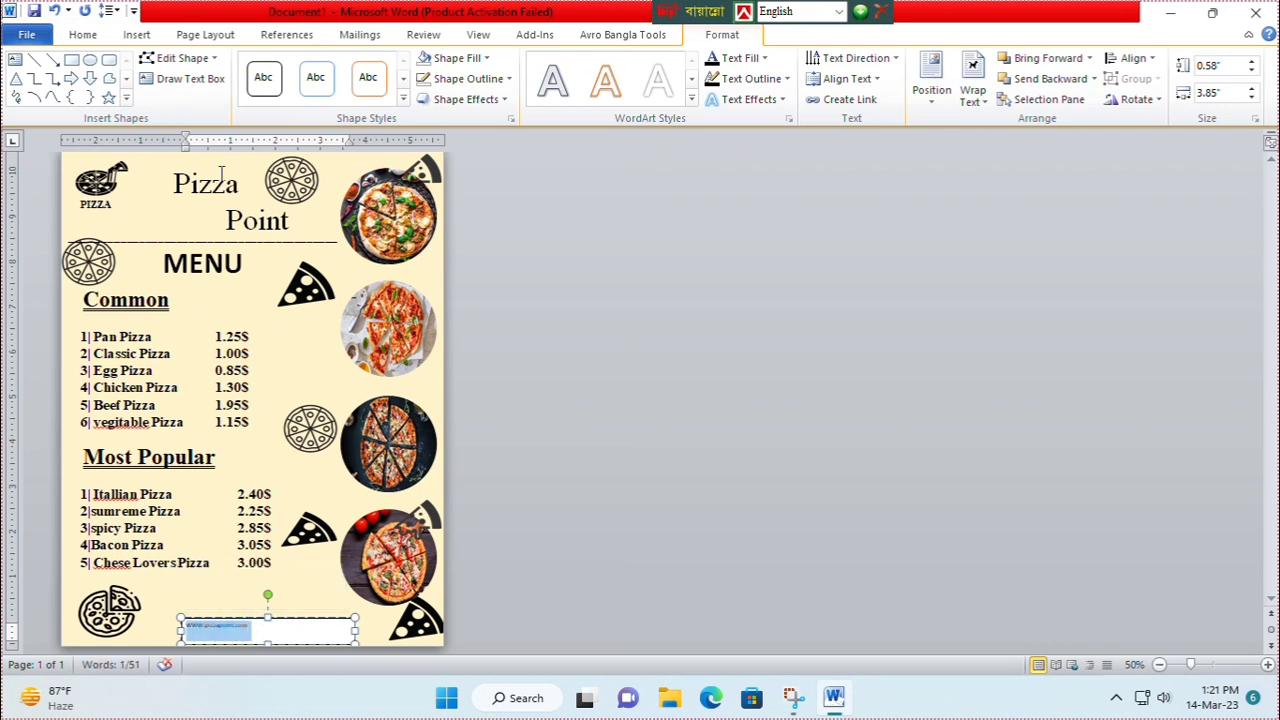
left_click(83, 35)
left_click(383, 93)
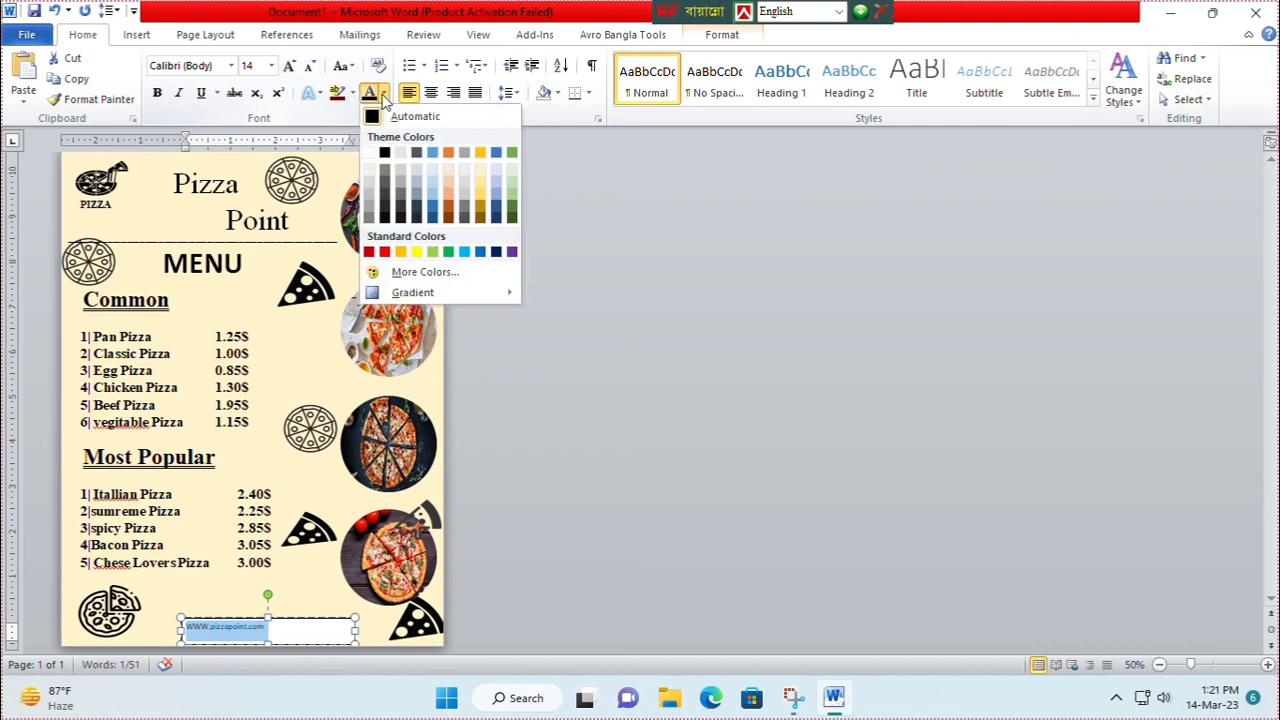
left_click(384, 155)
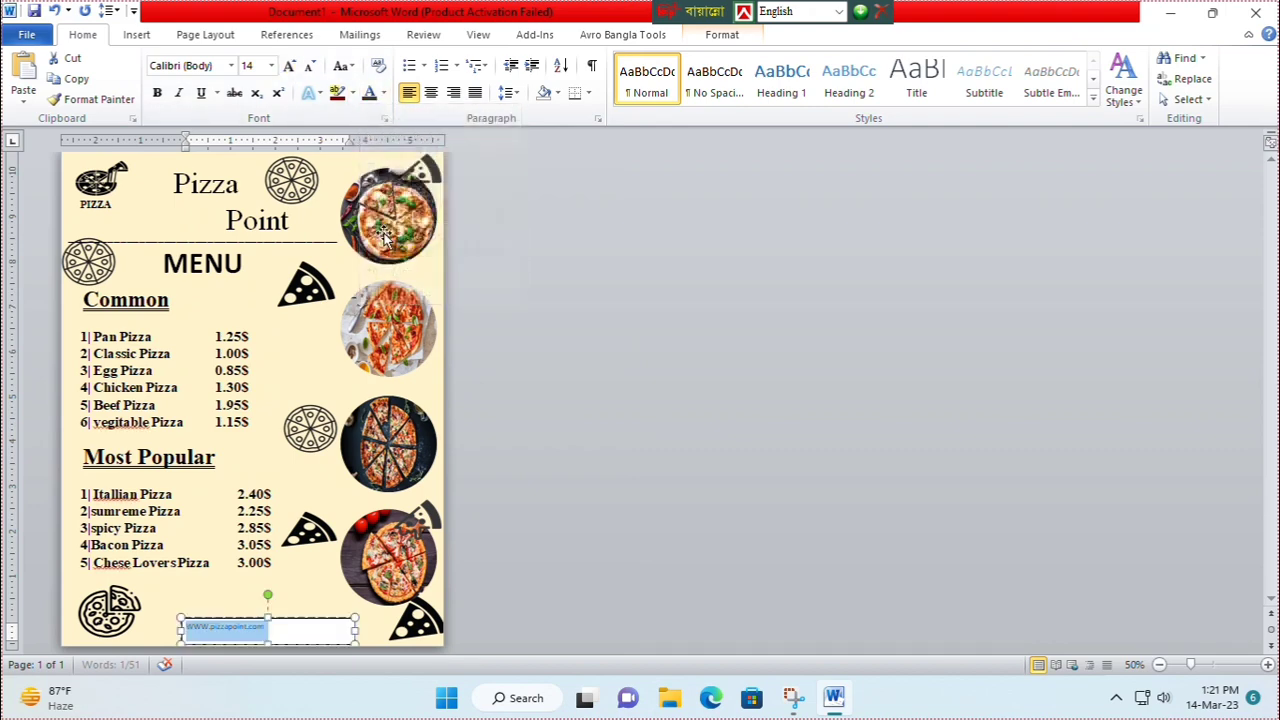
left_click(758, 34)
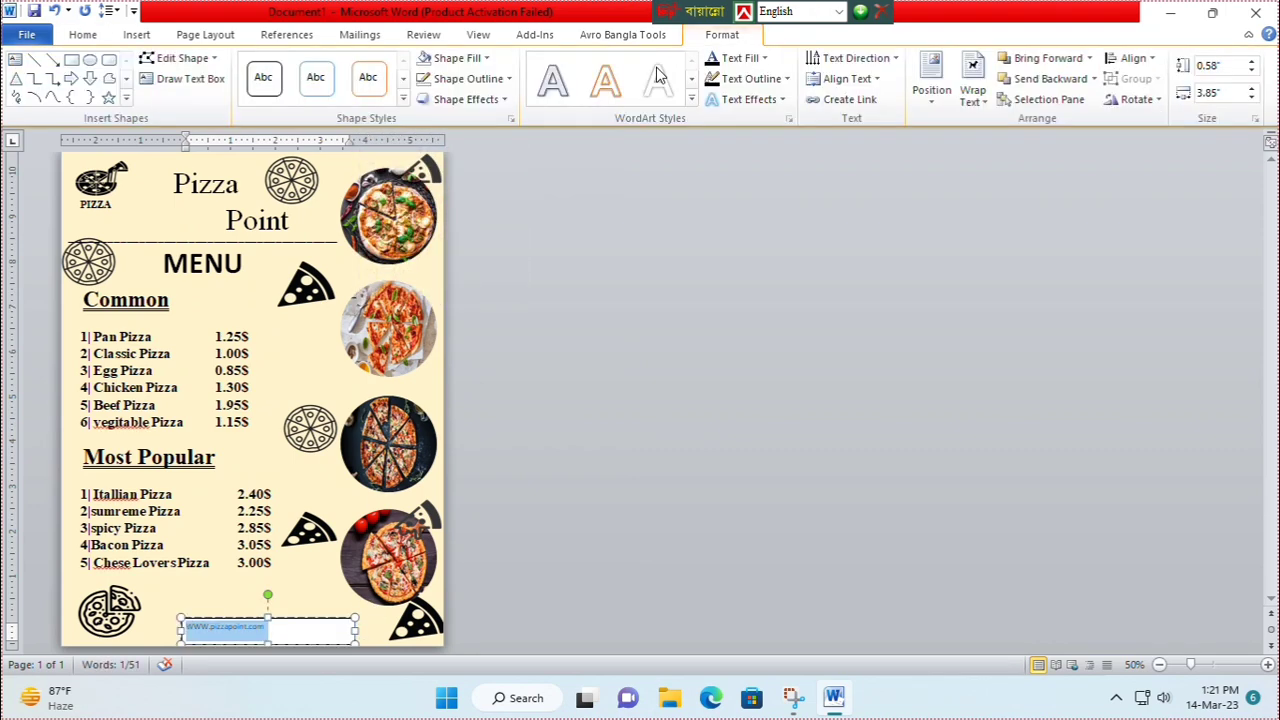
left_click(308, 619)
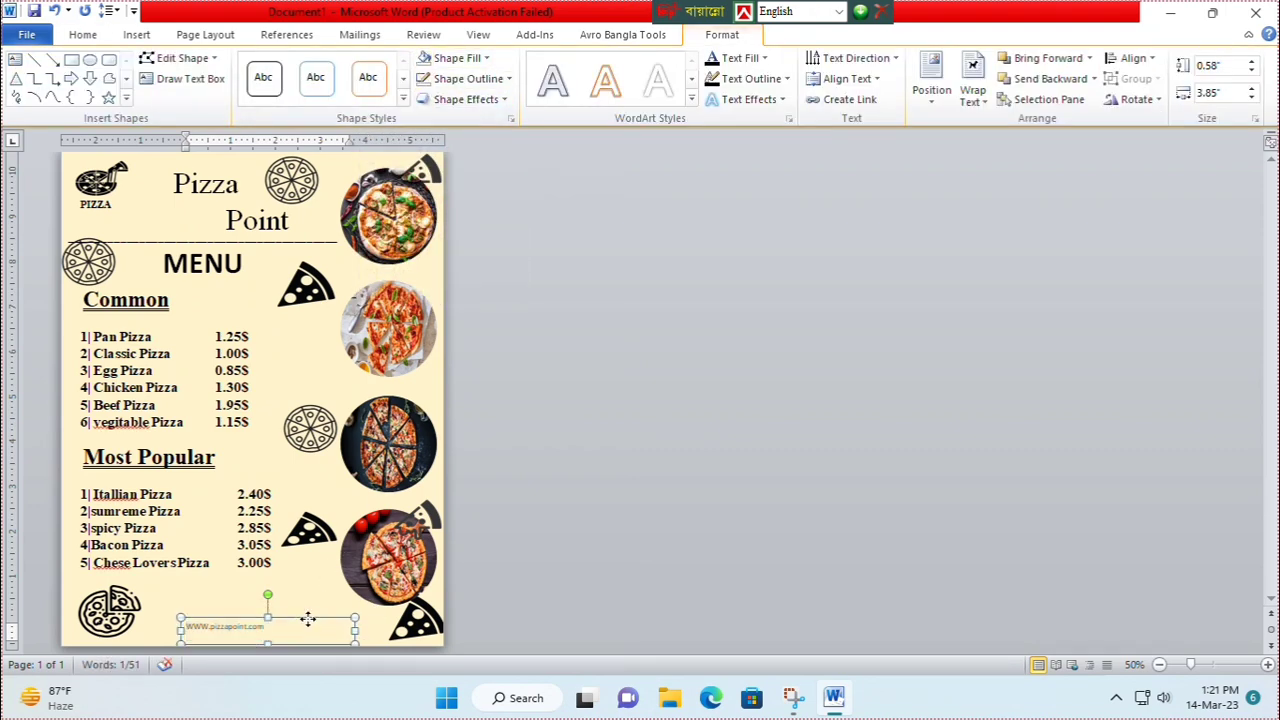
left_click(84, 35)
left_click(383, 93)
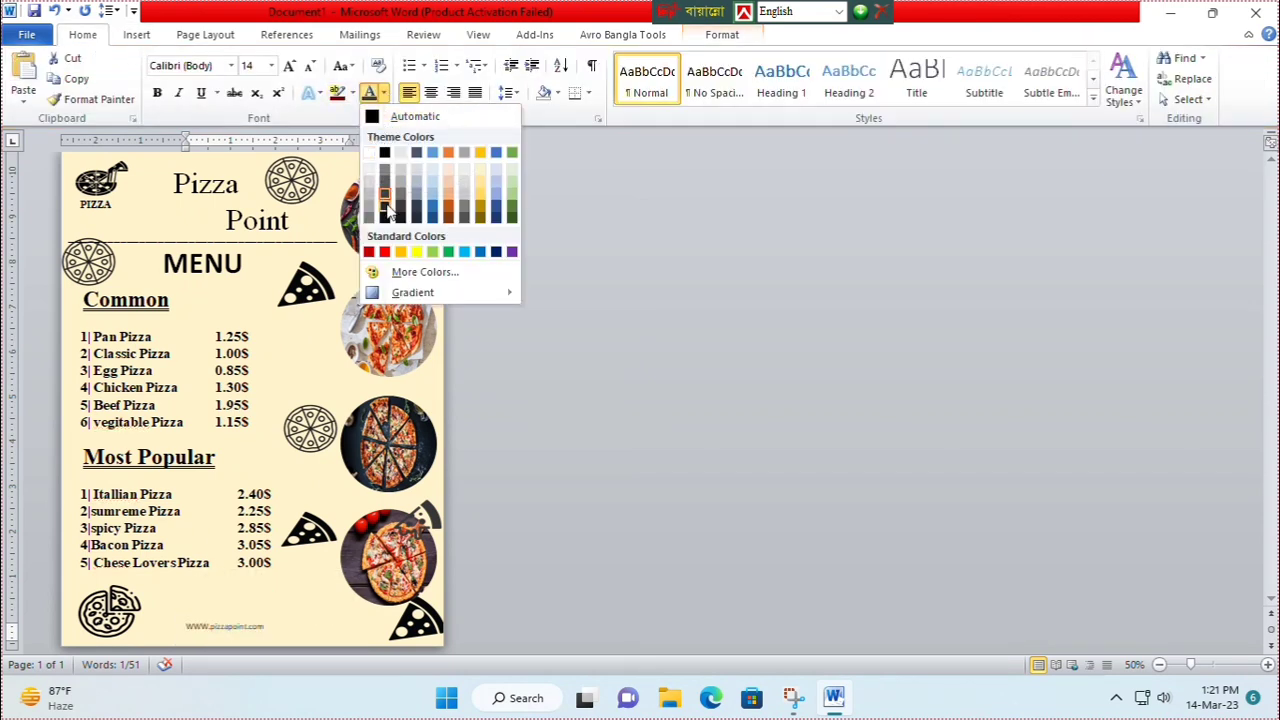
left_click(386, 195)
Nudge the website text box to the left and slightly down along the page's lower edge.
left_click(292, 622)
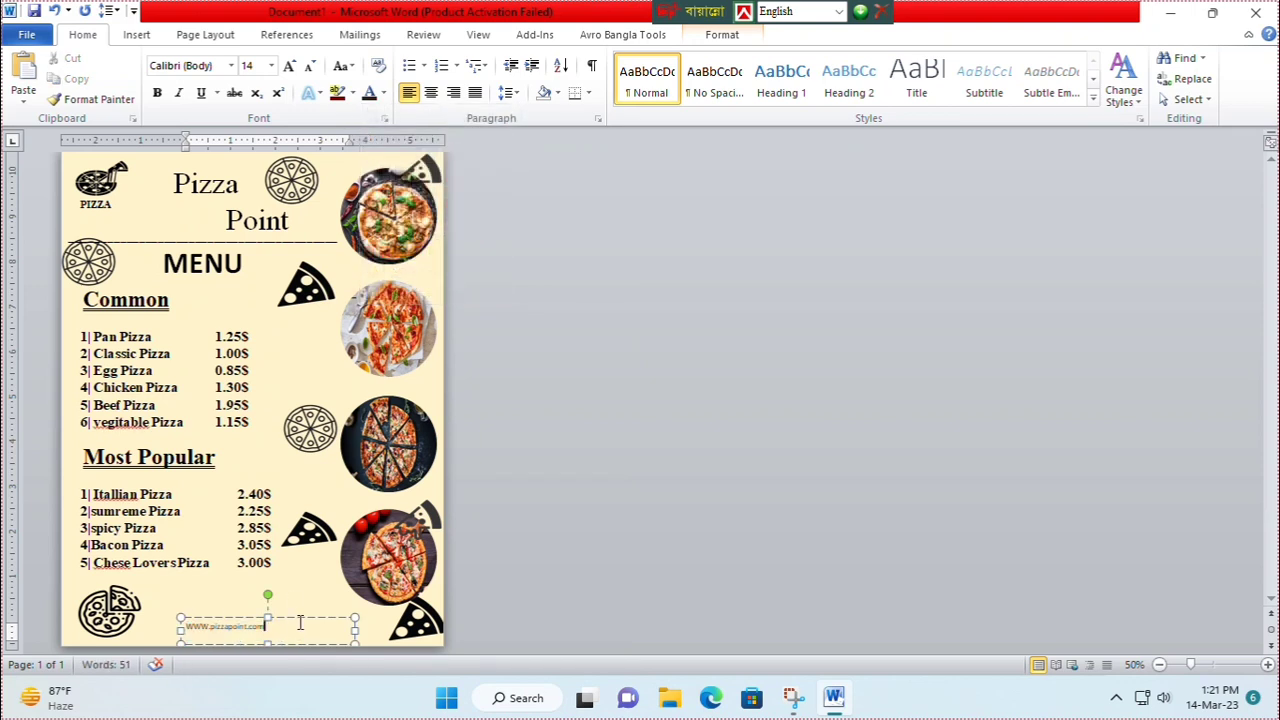
left_click(300, 618)
key("Left")
key("Left")
key("Left")
key("Left")
key("Left")
key("Down")
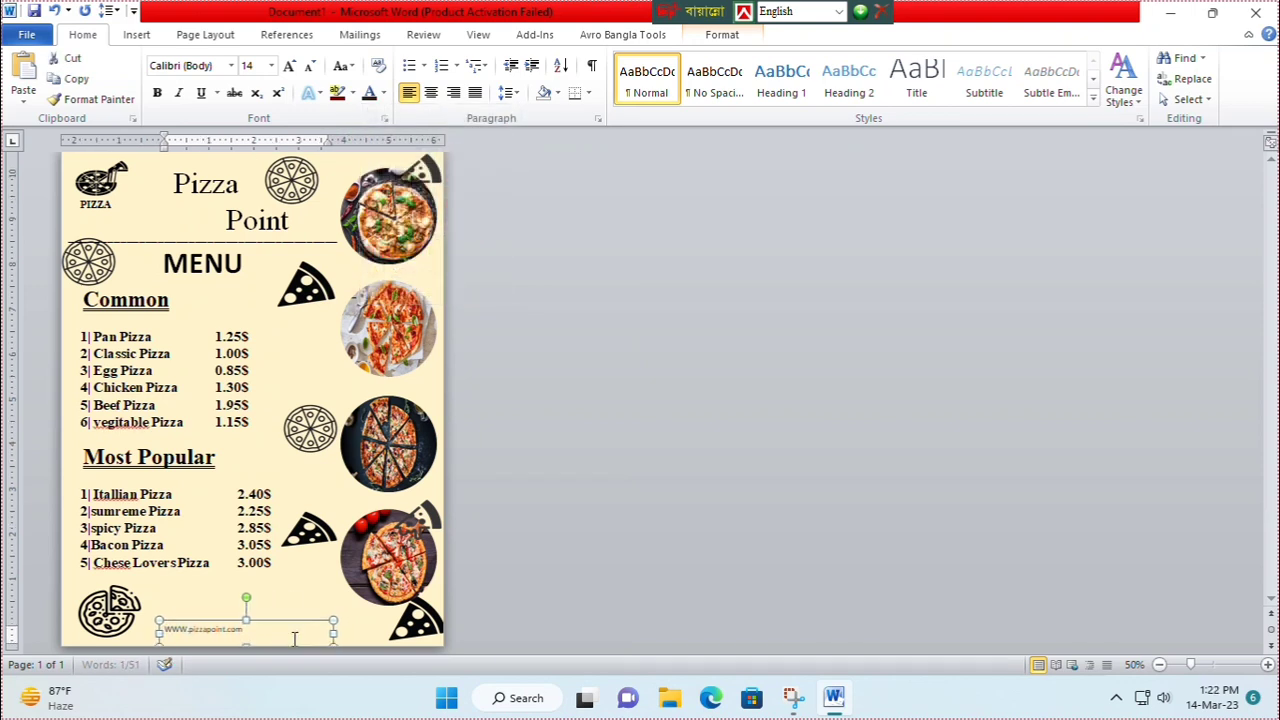
left_click(309, 600)
Create a row of three outline-free squares, each about 0.63" by 0.63", to the right of the website address.
left_click(137, 34)
left_click(276, 80)
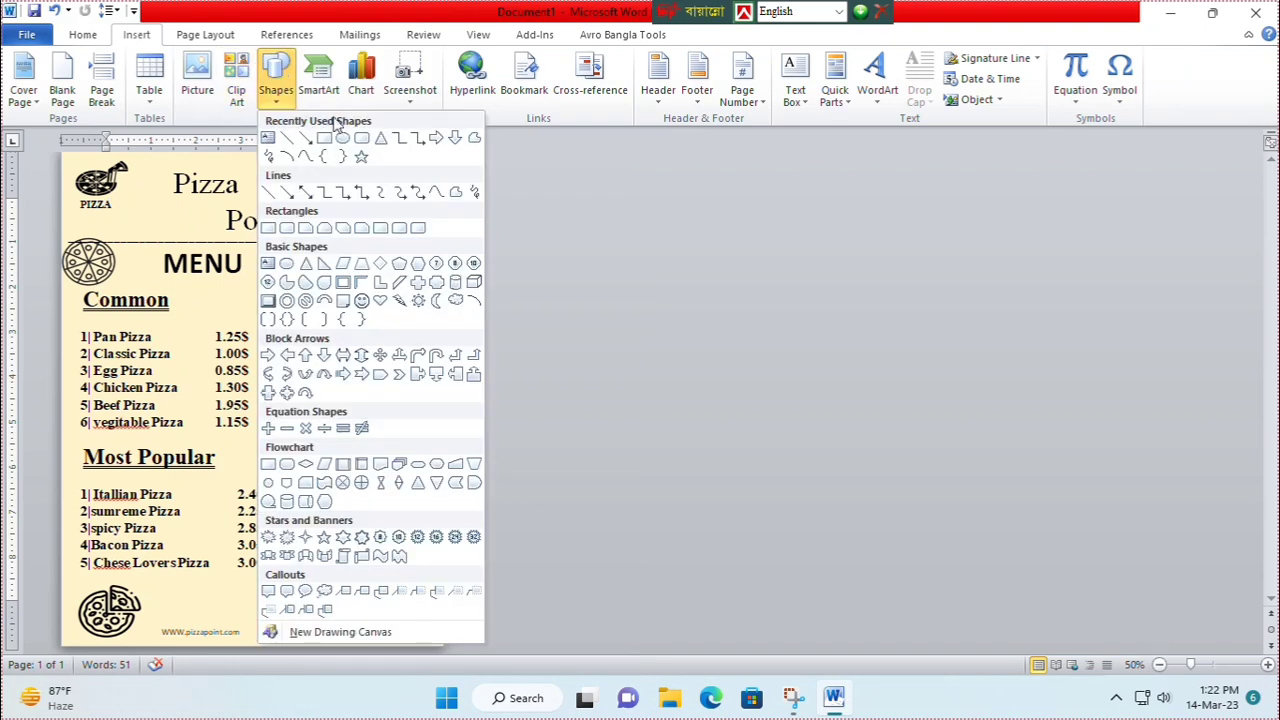
left_click(324, 137)
left_click_drag(258, 612, 291, 645)
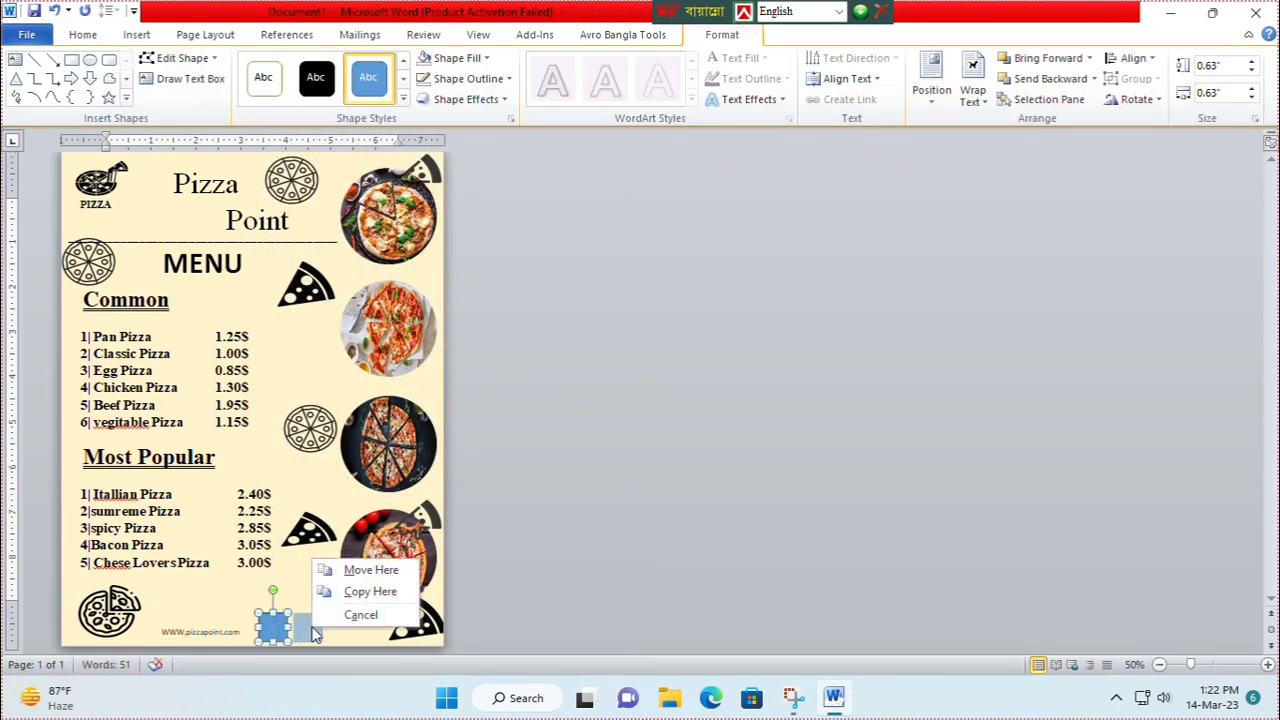
left_click(352, 589)
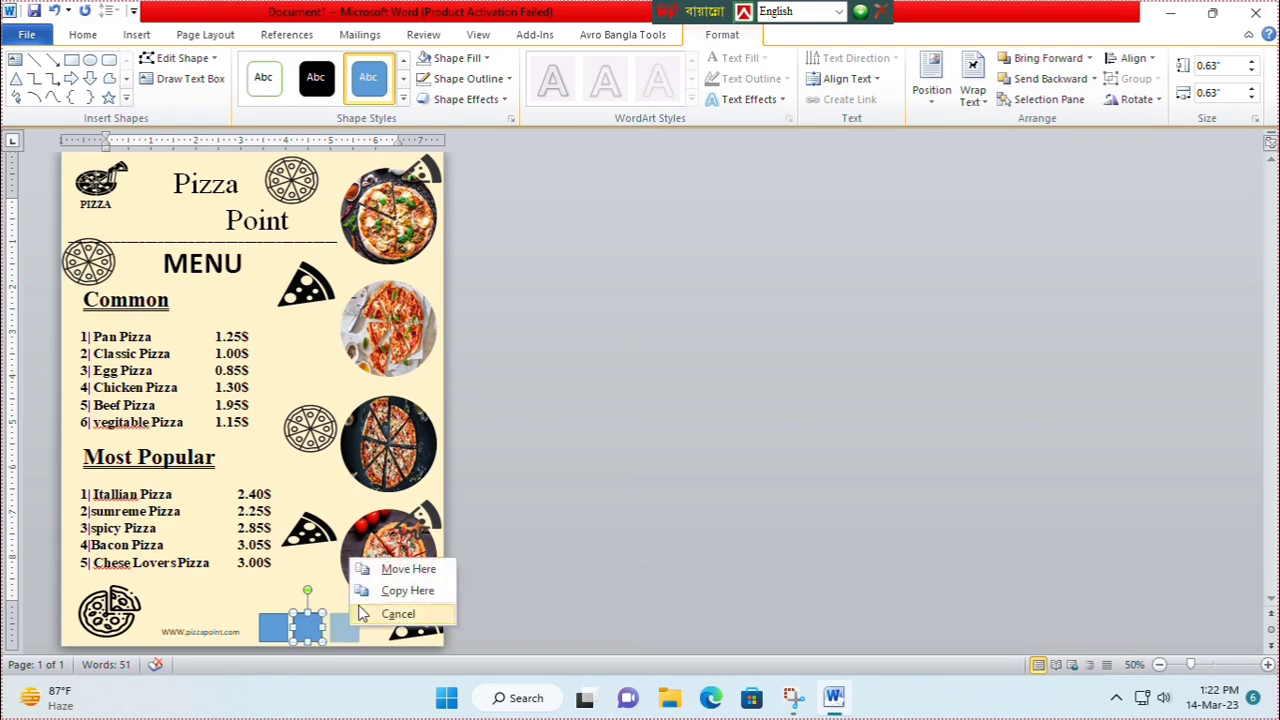
left_click(374, 591)
left_click(316, 634)
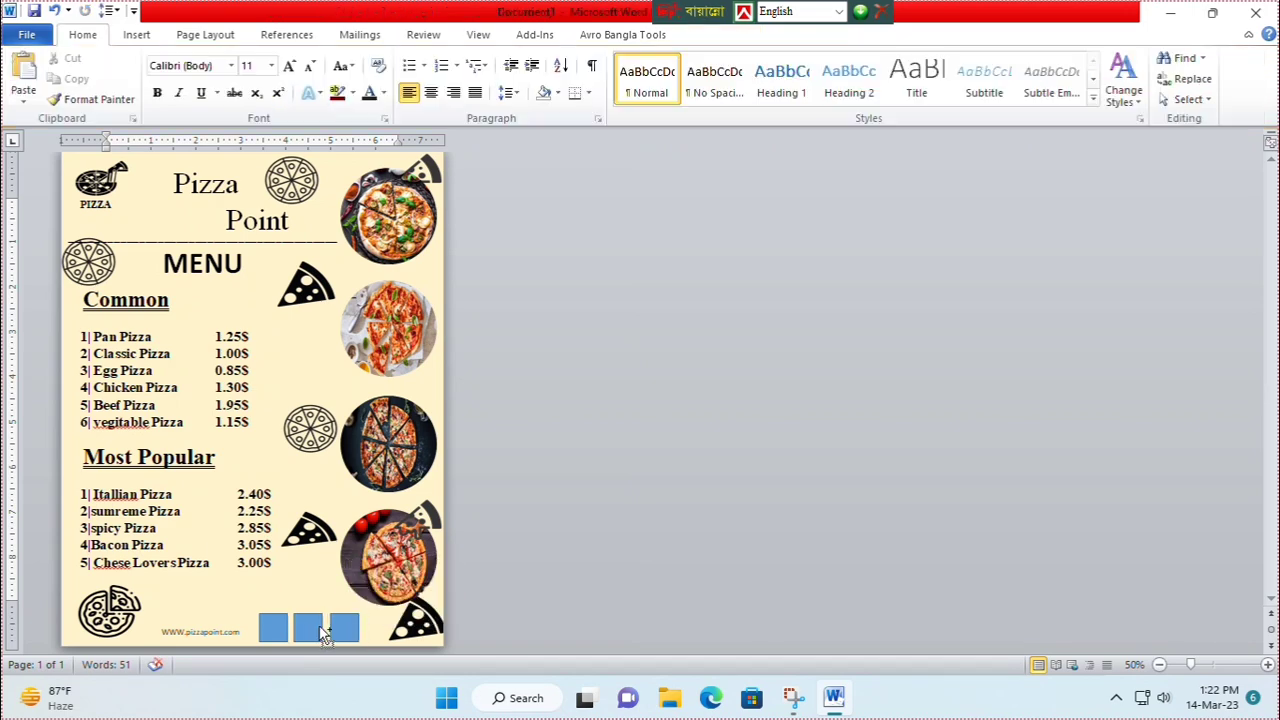
left_click(740, 35)
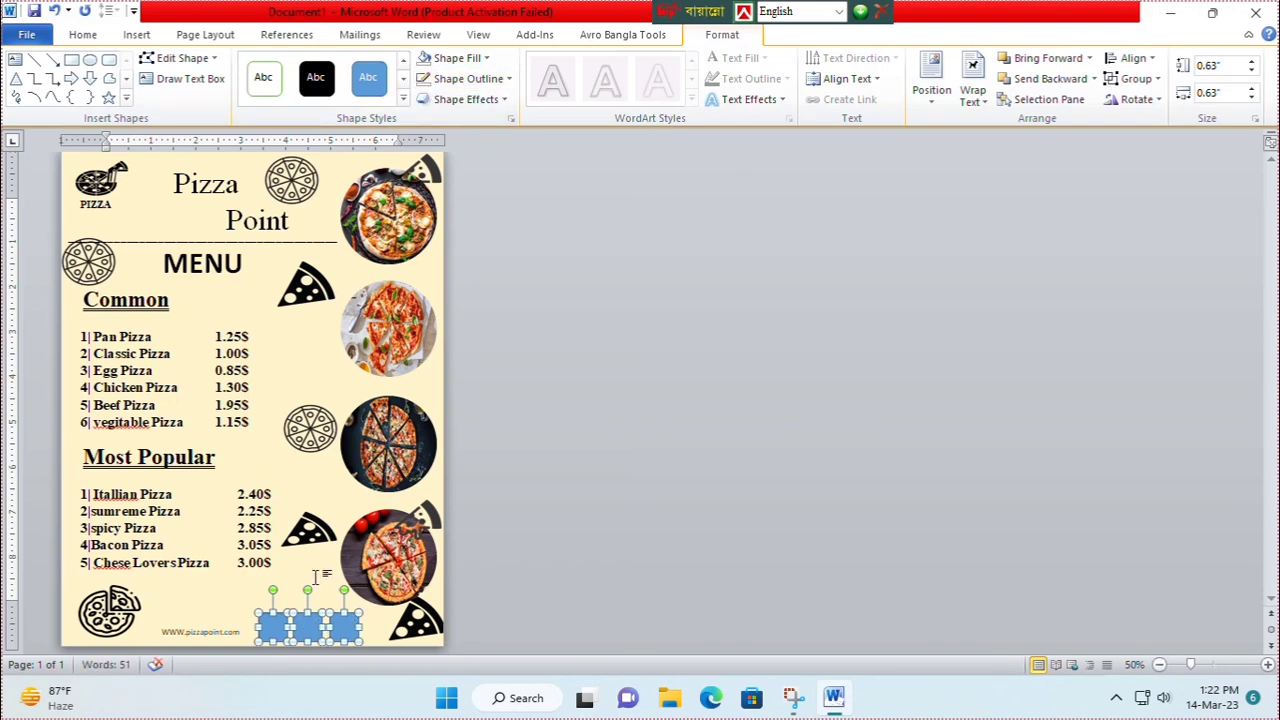
Fill the first footer square with the circular Facebook logo picture from the watermark folder in Documents.
left_click(273, 627)
left_click(722, 35)
left_click(455, 58)
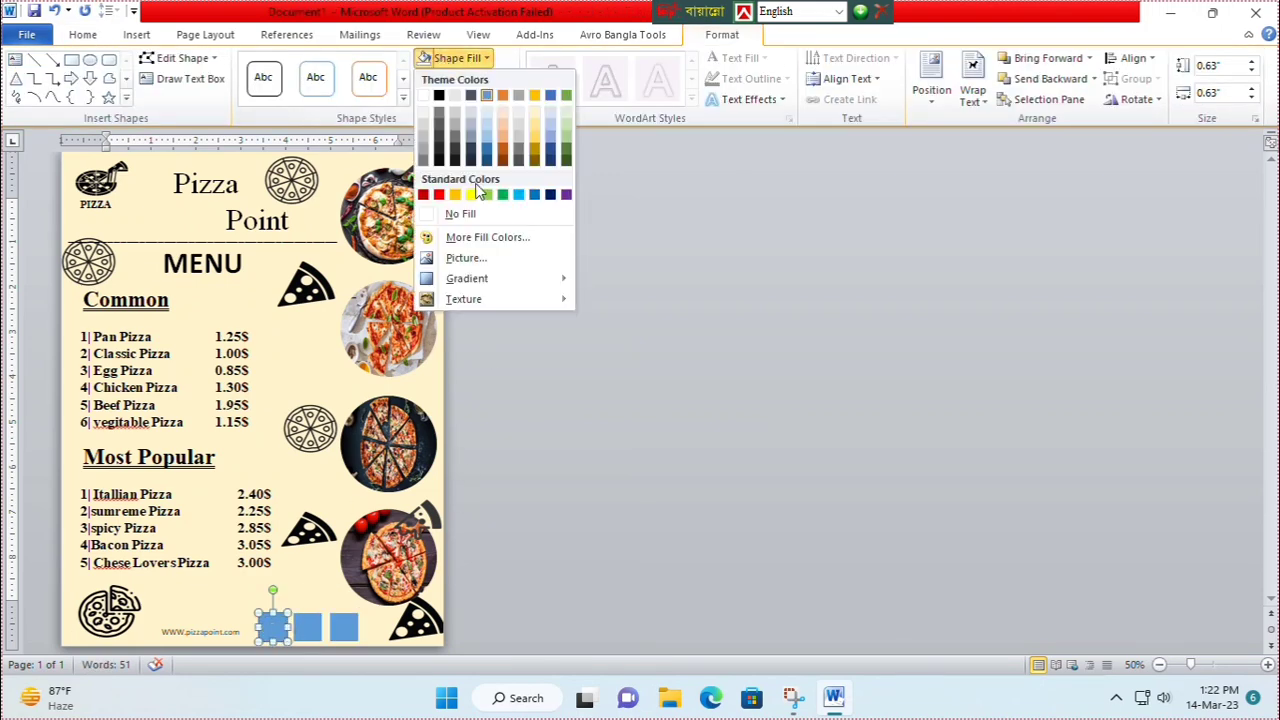
left_click(478, 256)
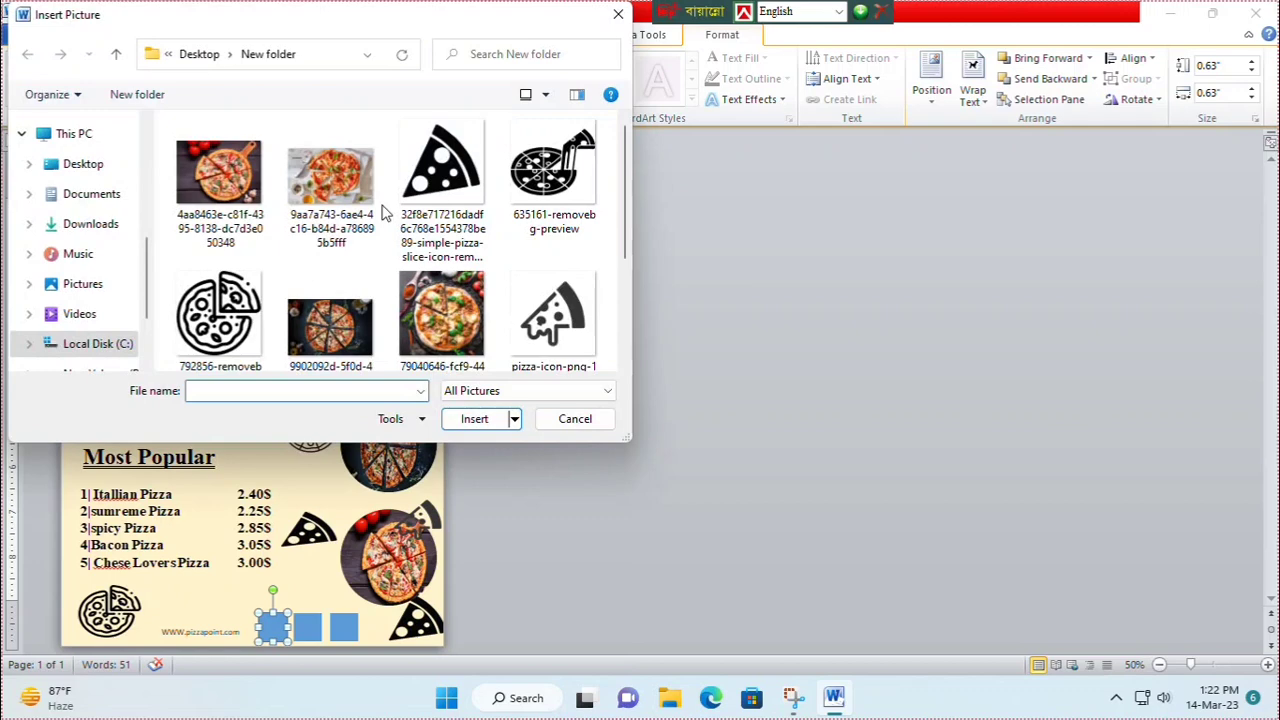
left_click(91, 194)
double_click(232, 155)
double_click(331, 197)
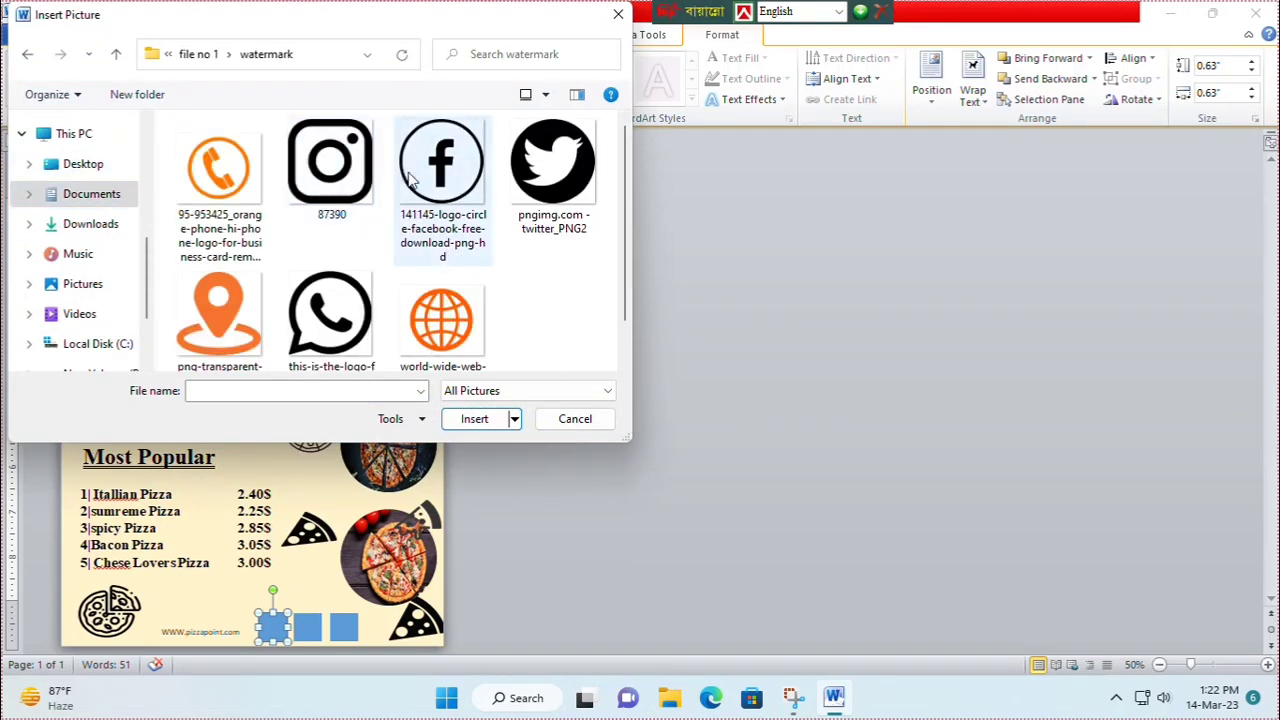
double_click(443, 160)
Fill the second footer square with the black Twitter logo and the third with the WhatsApp logo.
left_click(457, 58)
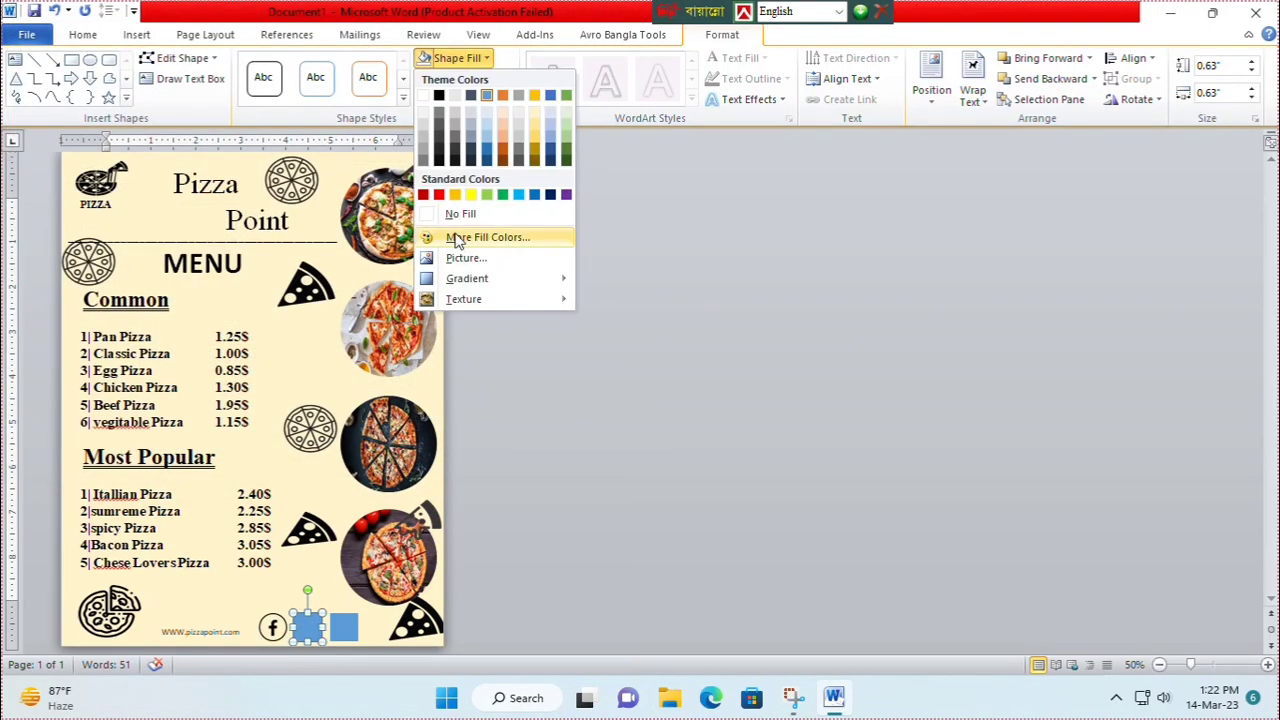
left_click(470, 255)
double_click(556, 160)
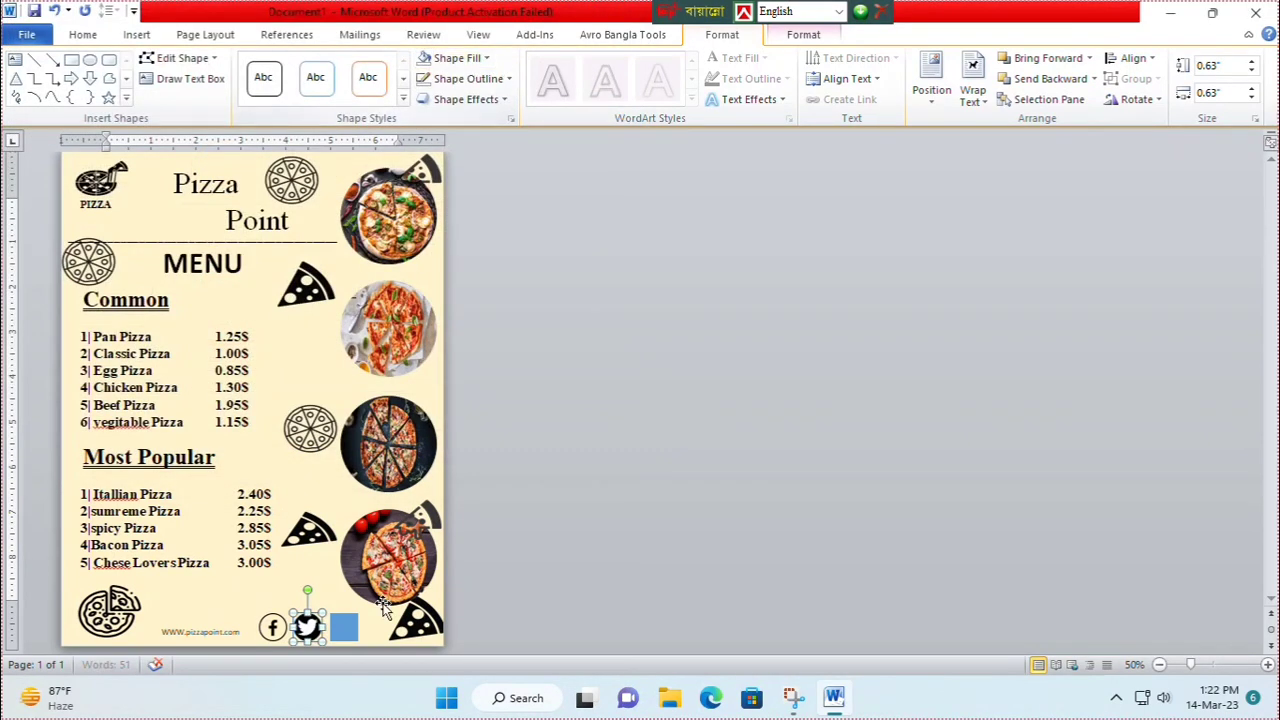
left_click(343, 627)
left_click(457, 58)
left_click(468, 258)
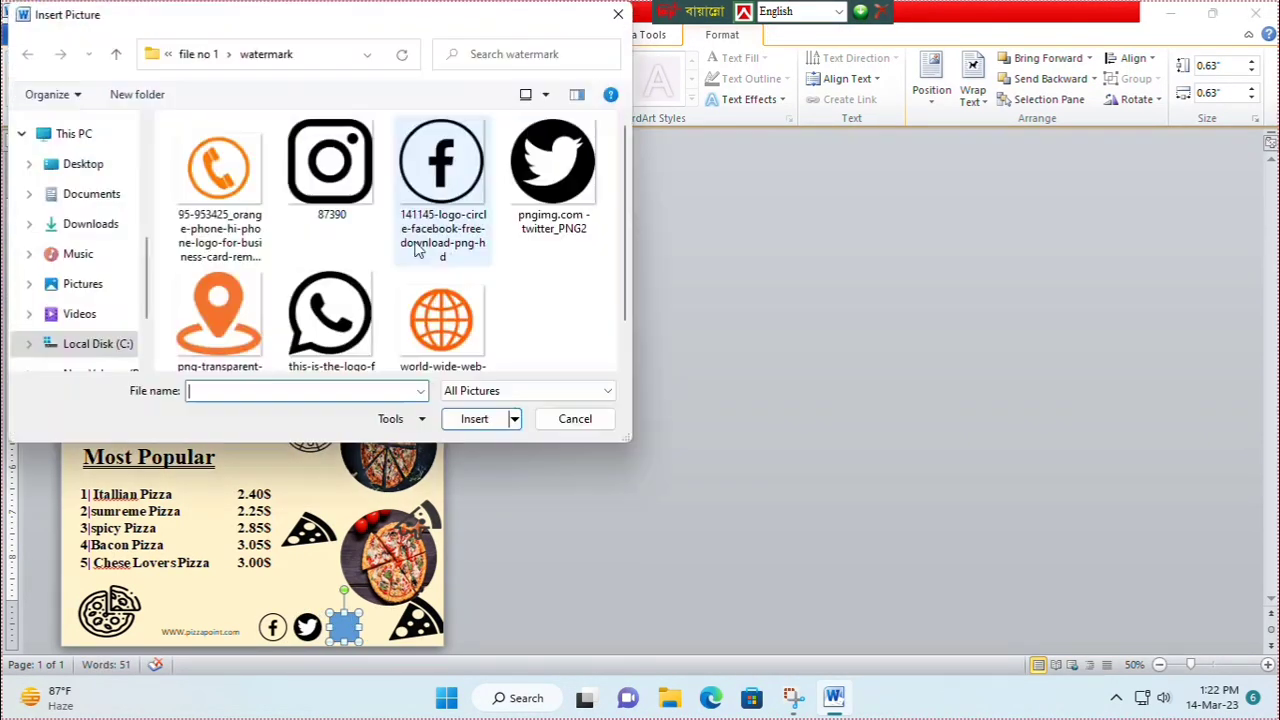
double_click(336, 310)
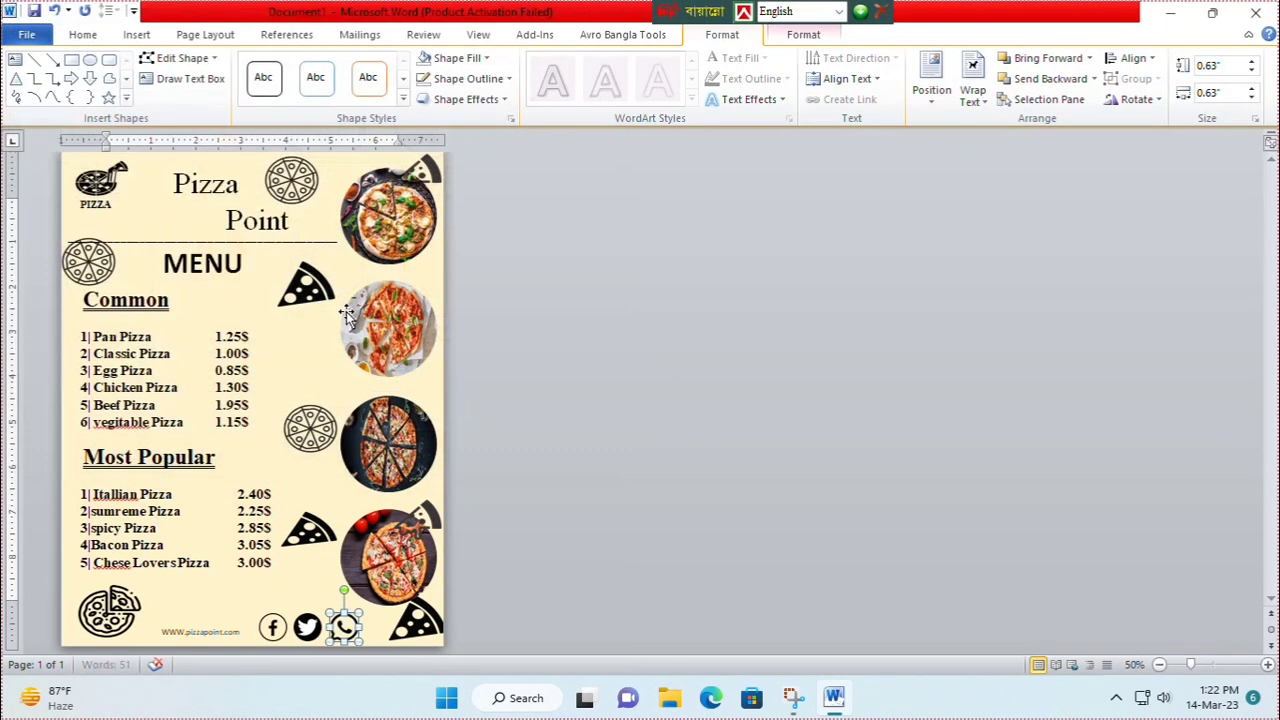
left_click(312, 587)
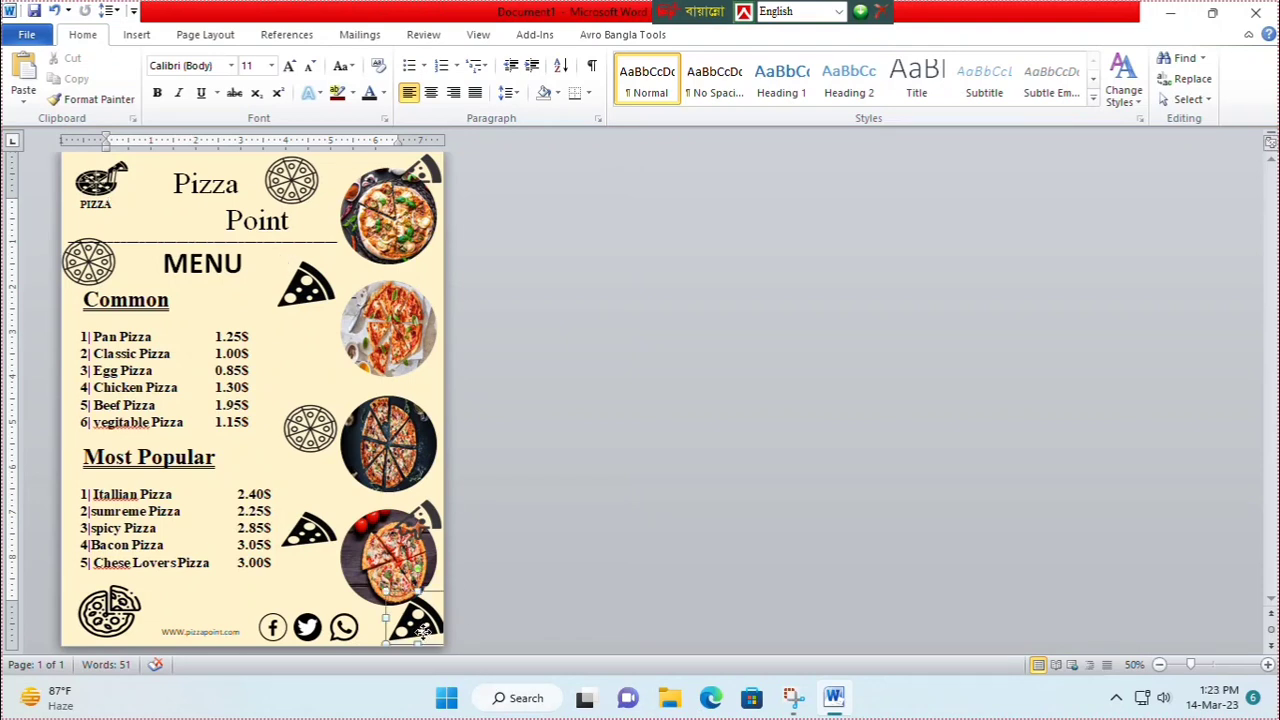
Move the black slice from the page's lower-right corner up between the second and third pizza photos and send it to back.
left_click_drag(422, 632, 437, 400)
right_click(436, 399)
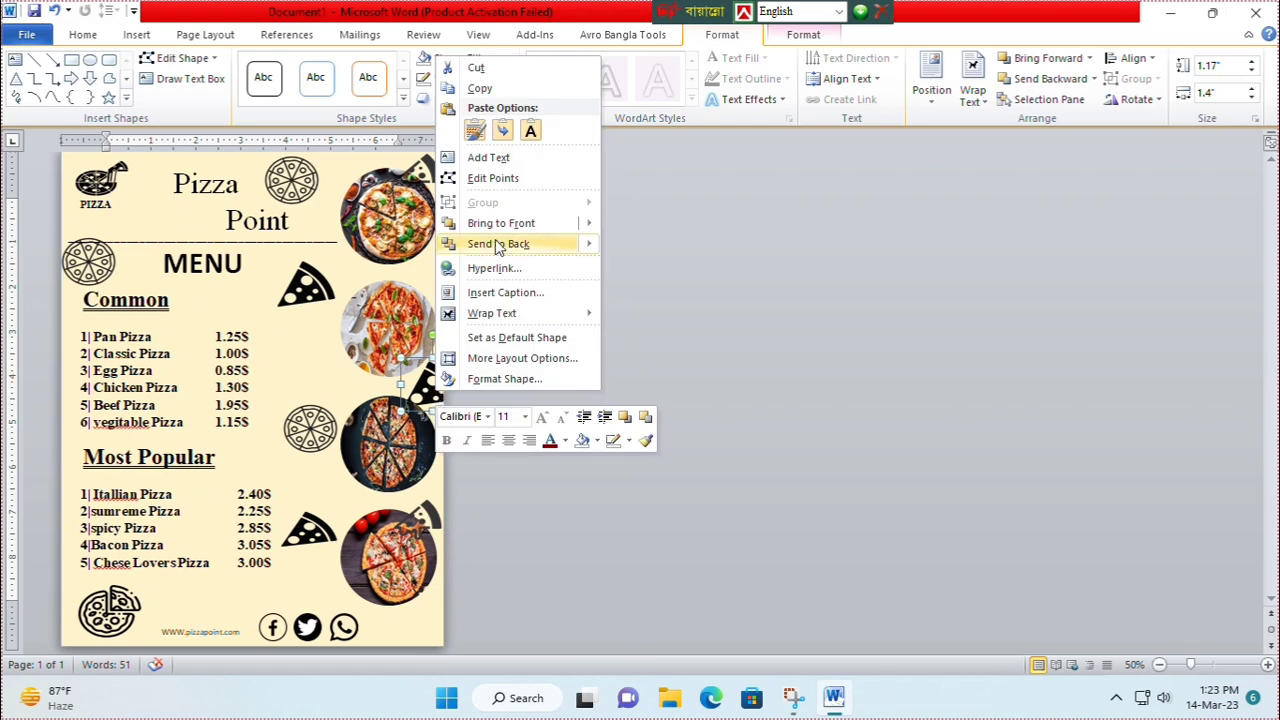
left_click(496, 246)
Raise the dripping slice icon slightly above the fourth pizza photo.
left_click(428, 522)
left_click_drag(430, 503, 434, 504)
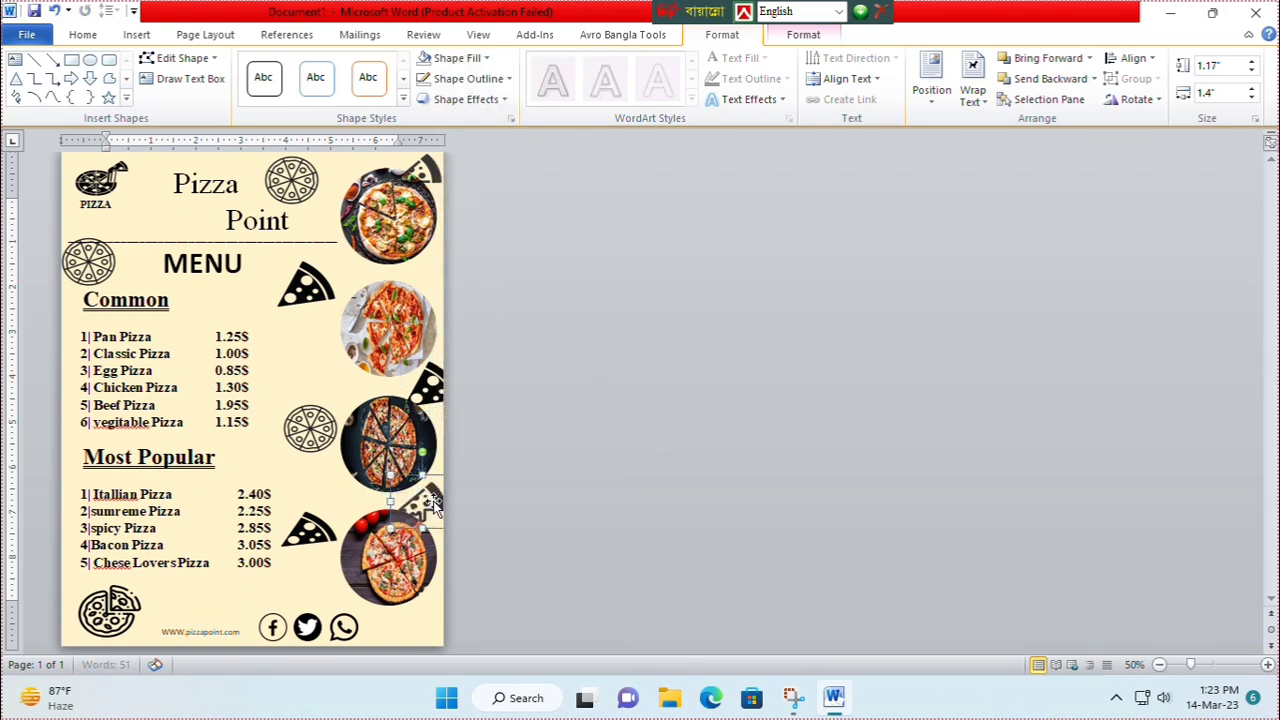
left_click(407, 635)
Draw a rounded rectangle about 0.71" high and 2.21" wide in the page's lower-right corner and fill it with orange.
left_click(136, 34)
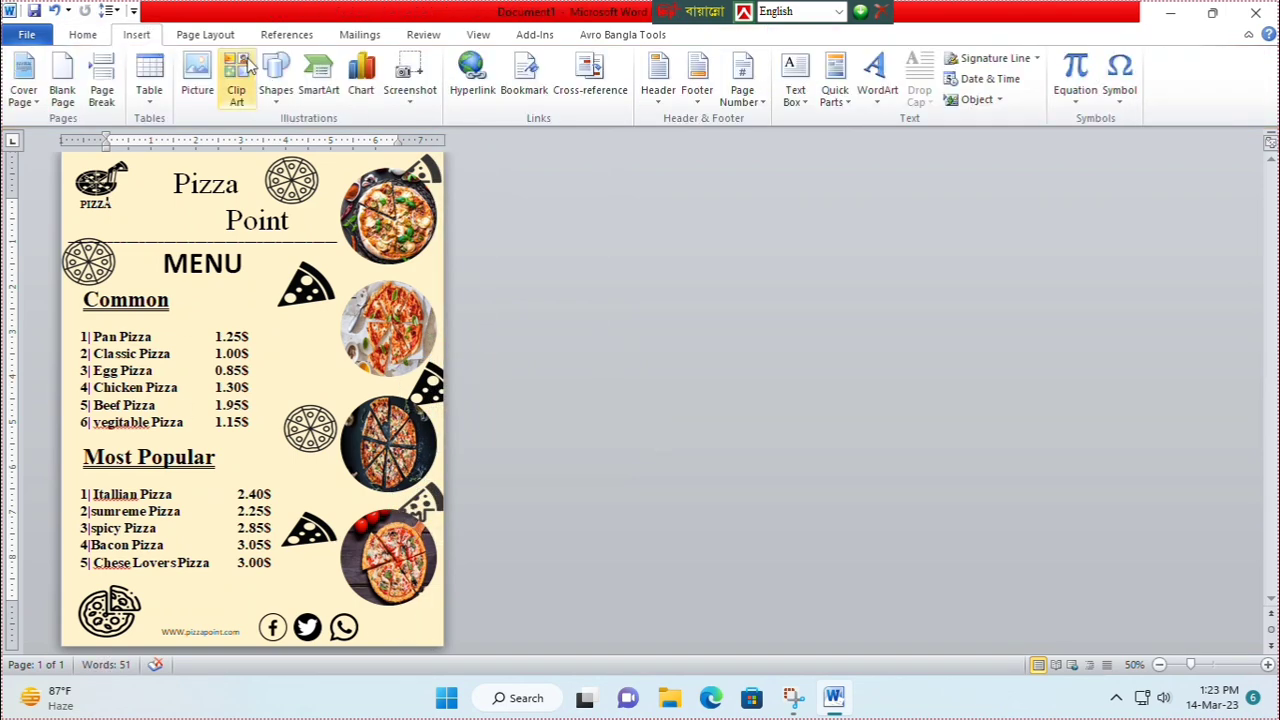
left_click(276, 78)
left_click(361, 138)
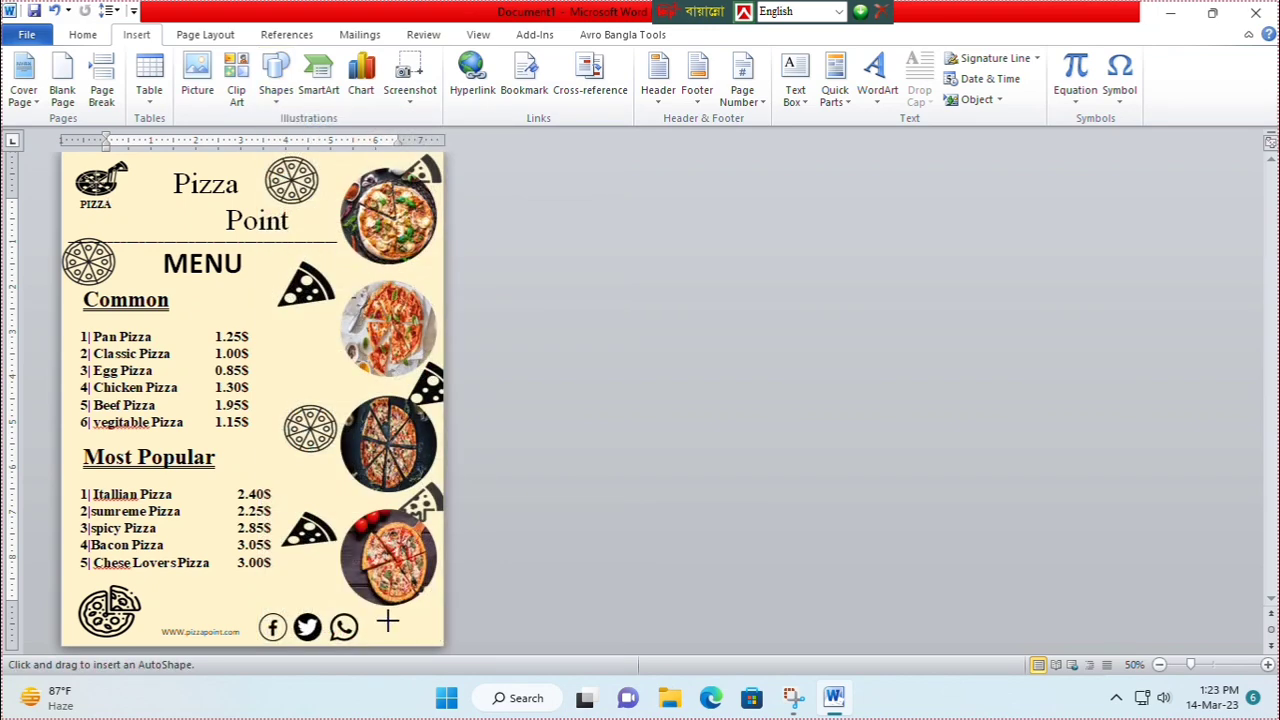
mouse_move(388, 621)
left_mouse_down()
mouse_move(453, 636)
mouse_move(460, 650)
mouse_move(462, 632)
left_mouse_up()
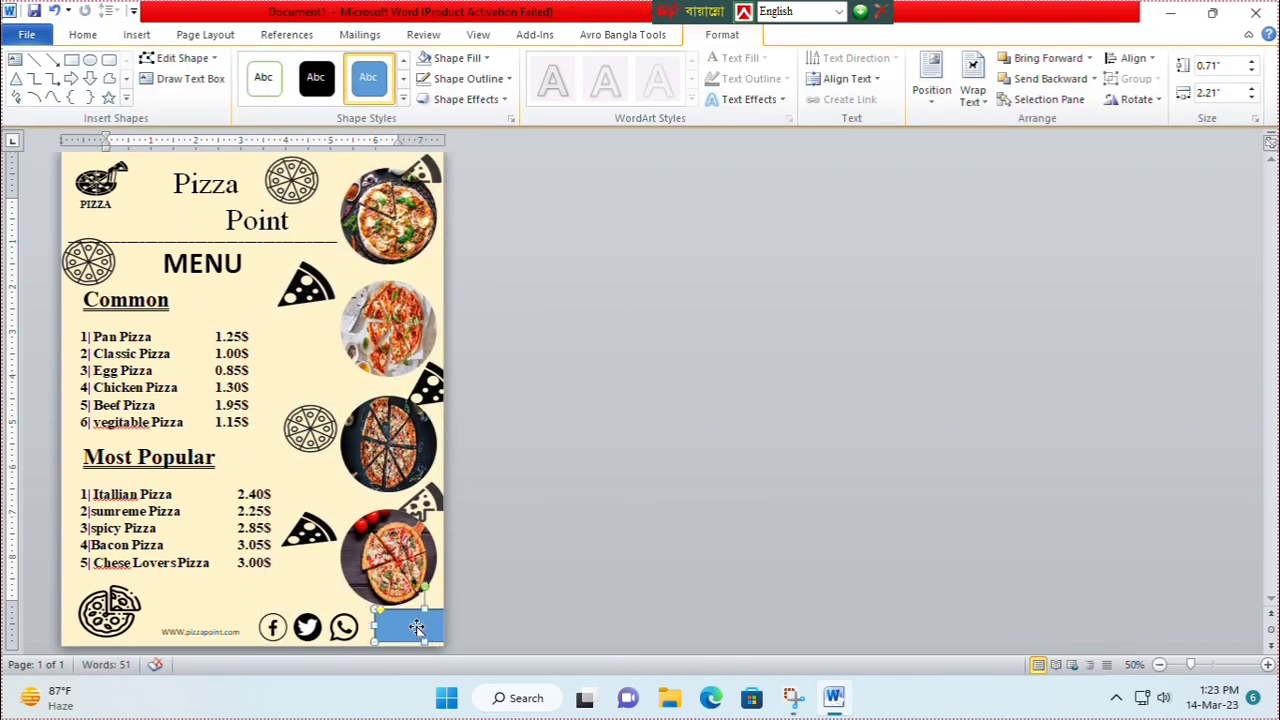
left_click(457, 58)
left_click(467, 191)
left_click(298, 367)
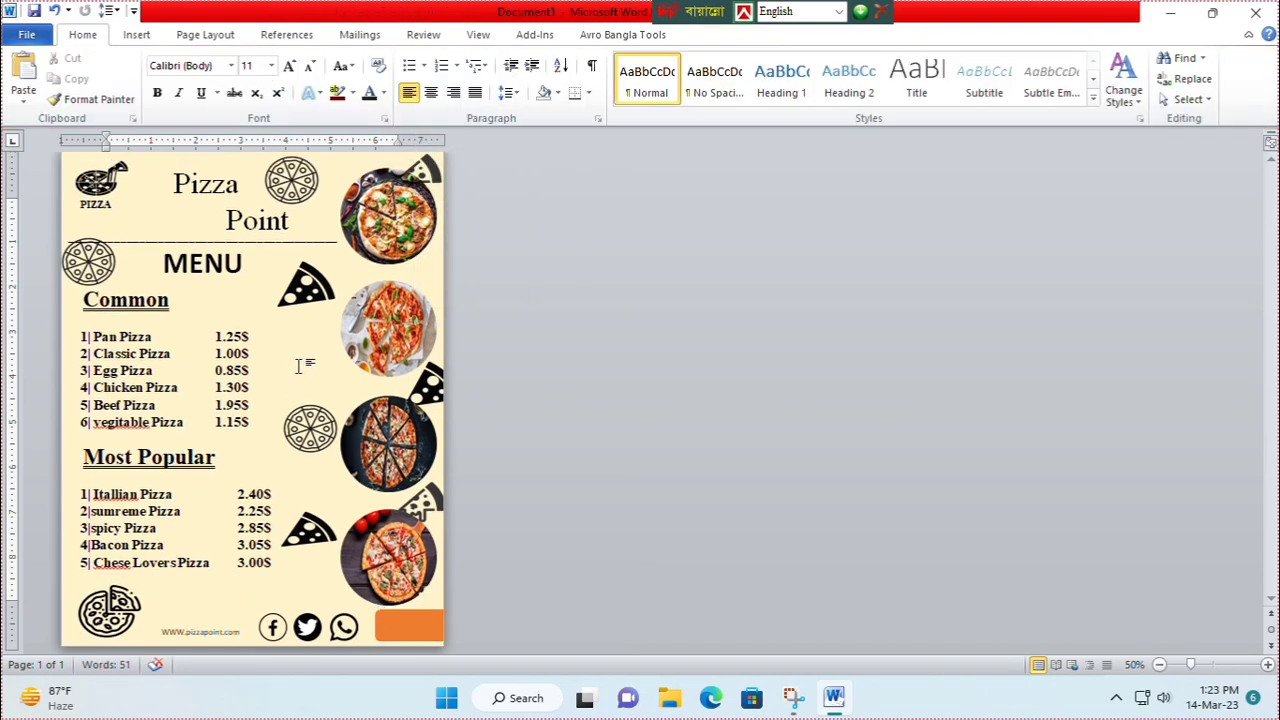
Draw a text box about 0.85" high and 1.85" wide over the orange rounded rectangle.
left_click(137, 34)
left_click(276, 75)
left_click(268, 141)
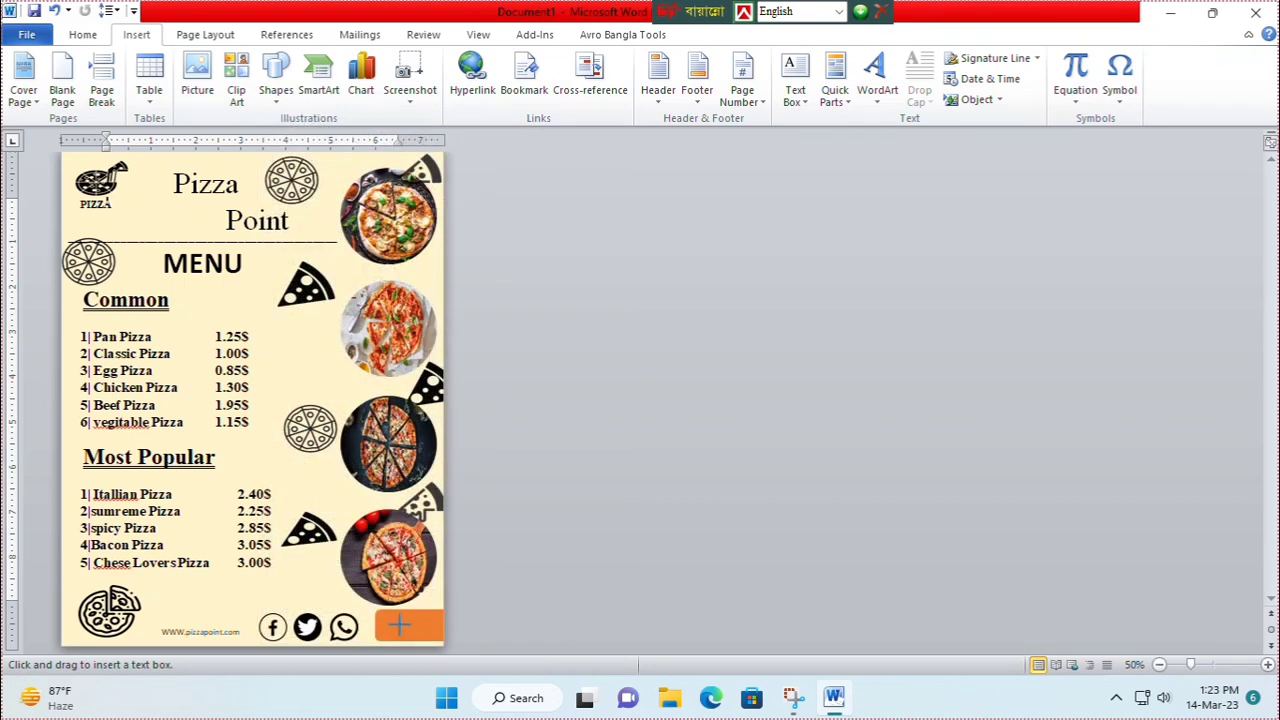
mouse_move(391, 625)
left_mouse_down()
mouse_move(436, 637)
mouse_move(411, 598)
mouse_move(381, 619)
left_mouse_up()
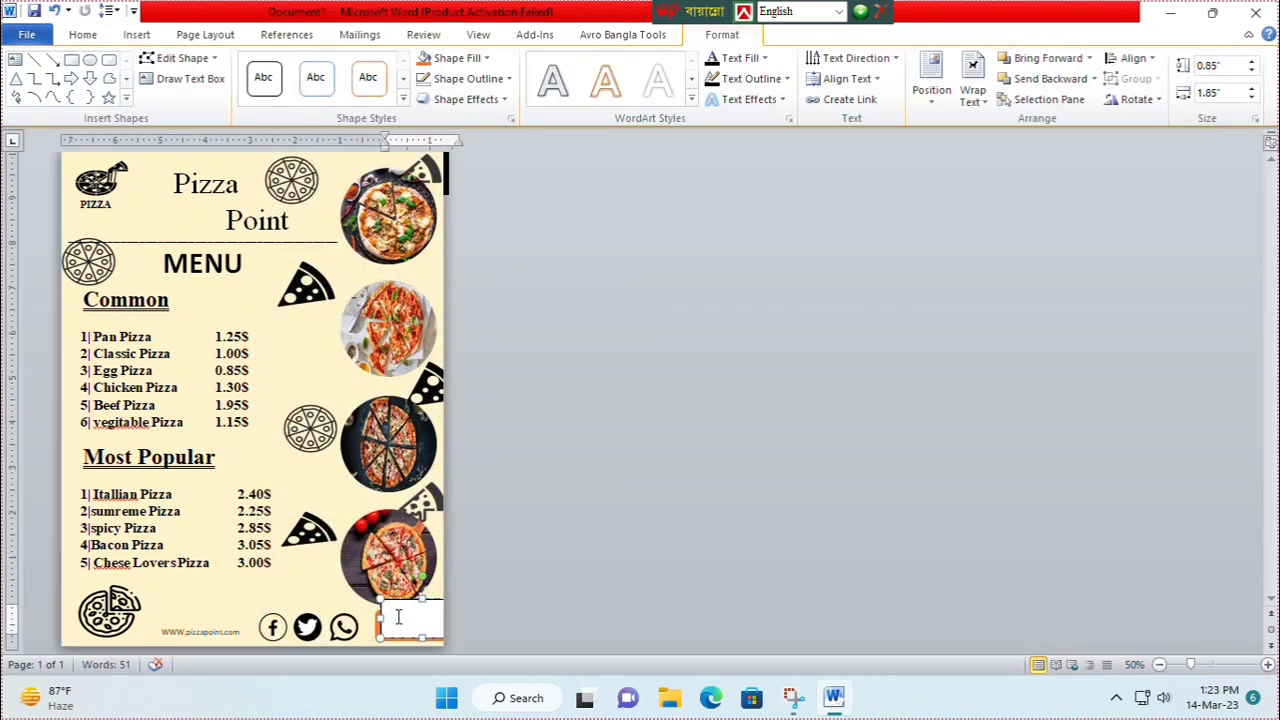